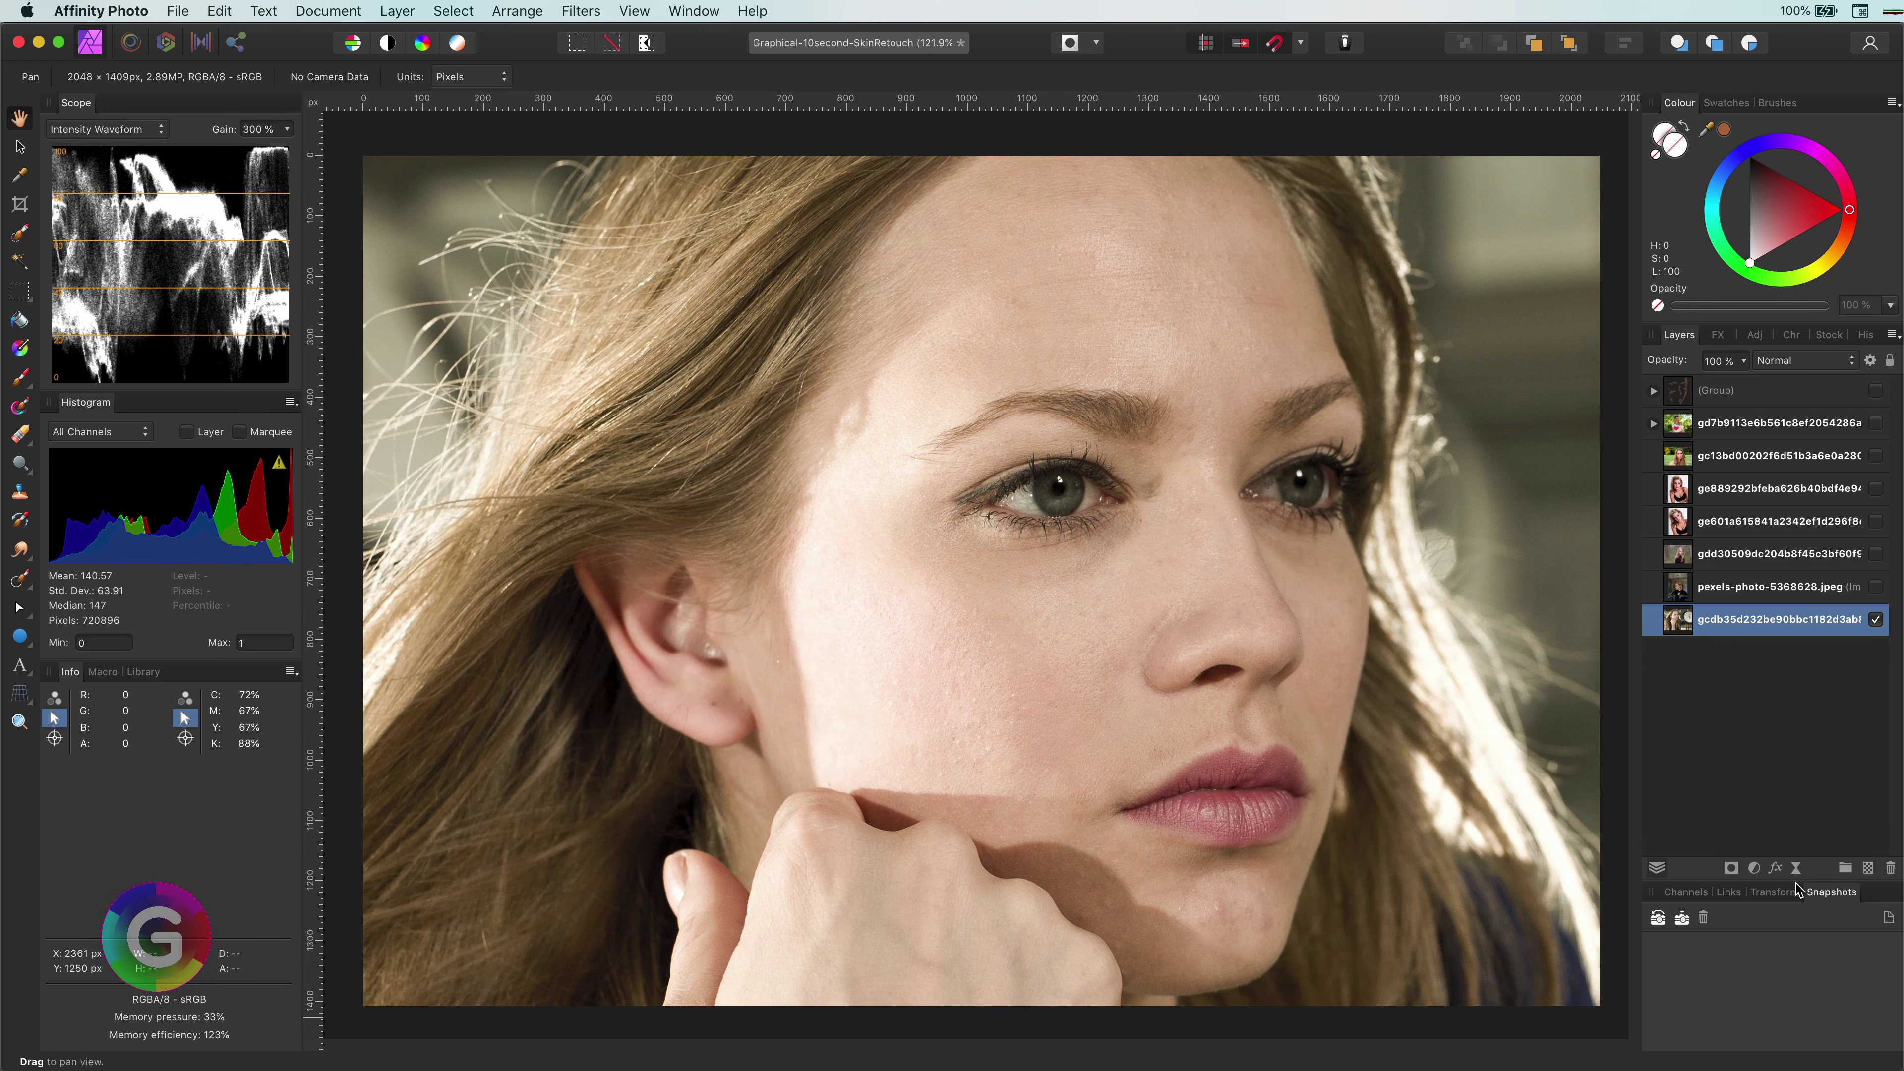
# - Add a Clarity live filter at -100% strength in Lighten blend mode to the chin-on-hand portrait
pyautogui.click(1796, 868)
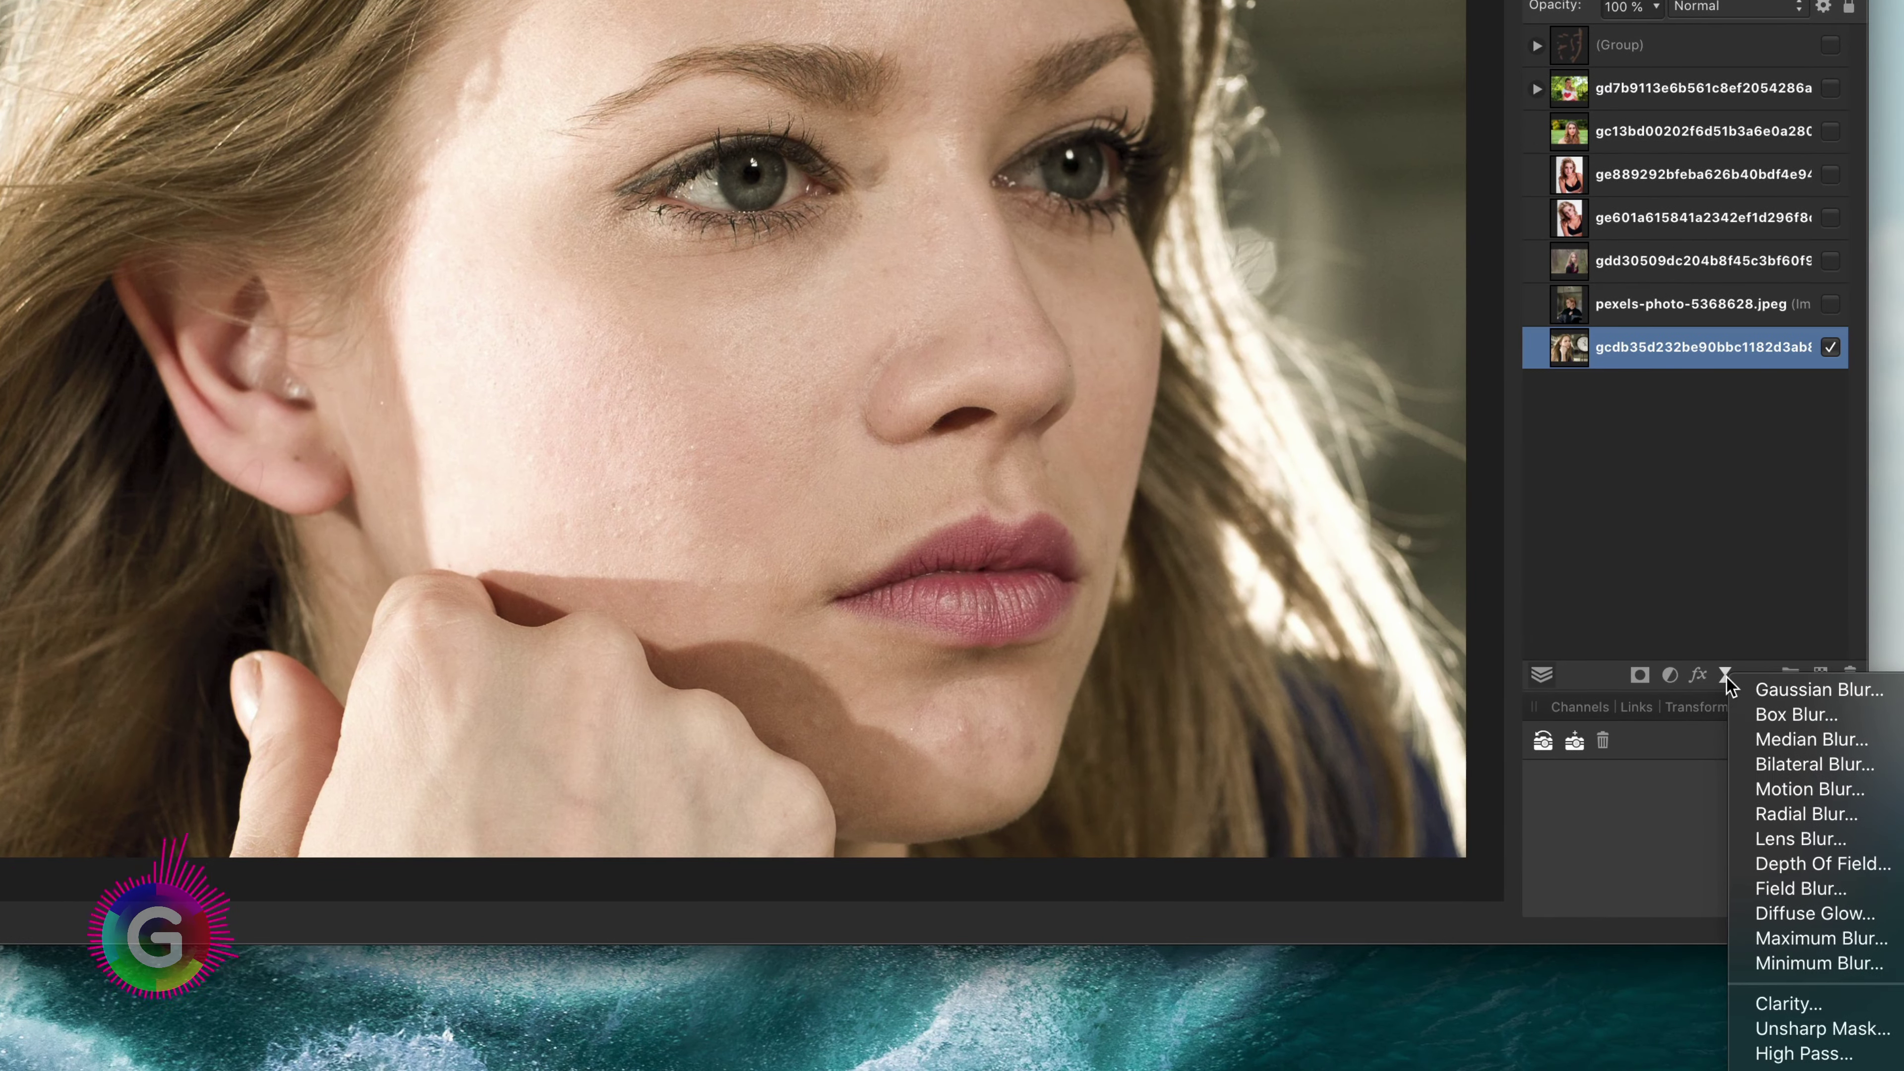
pyautogui.click(1832, 1003)
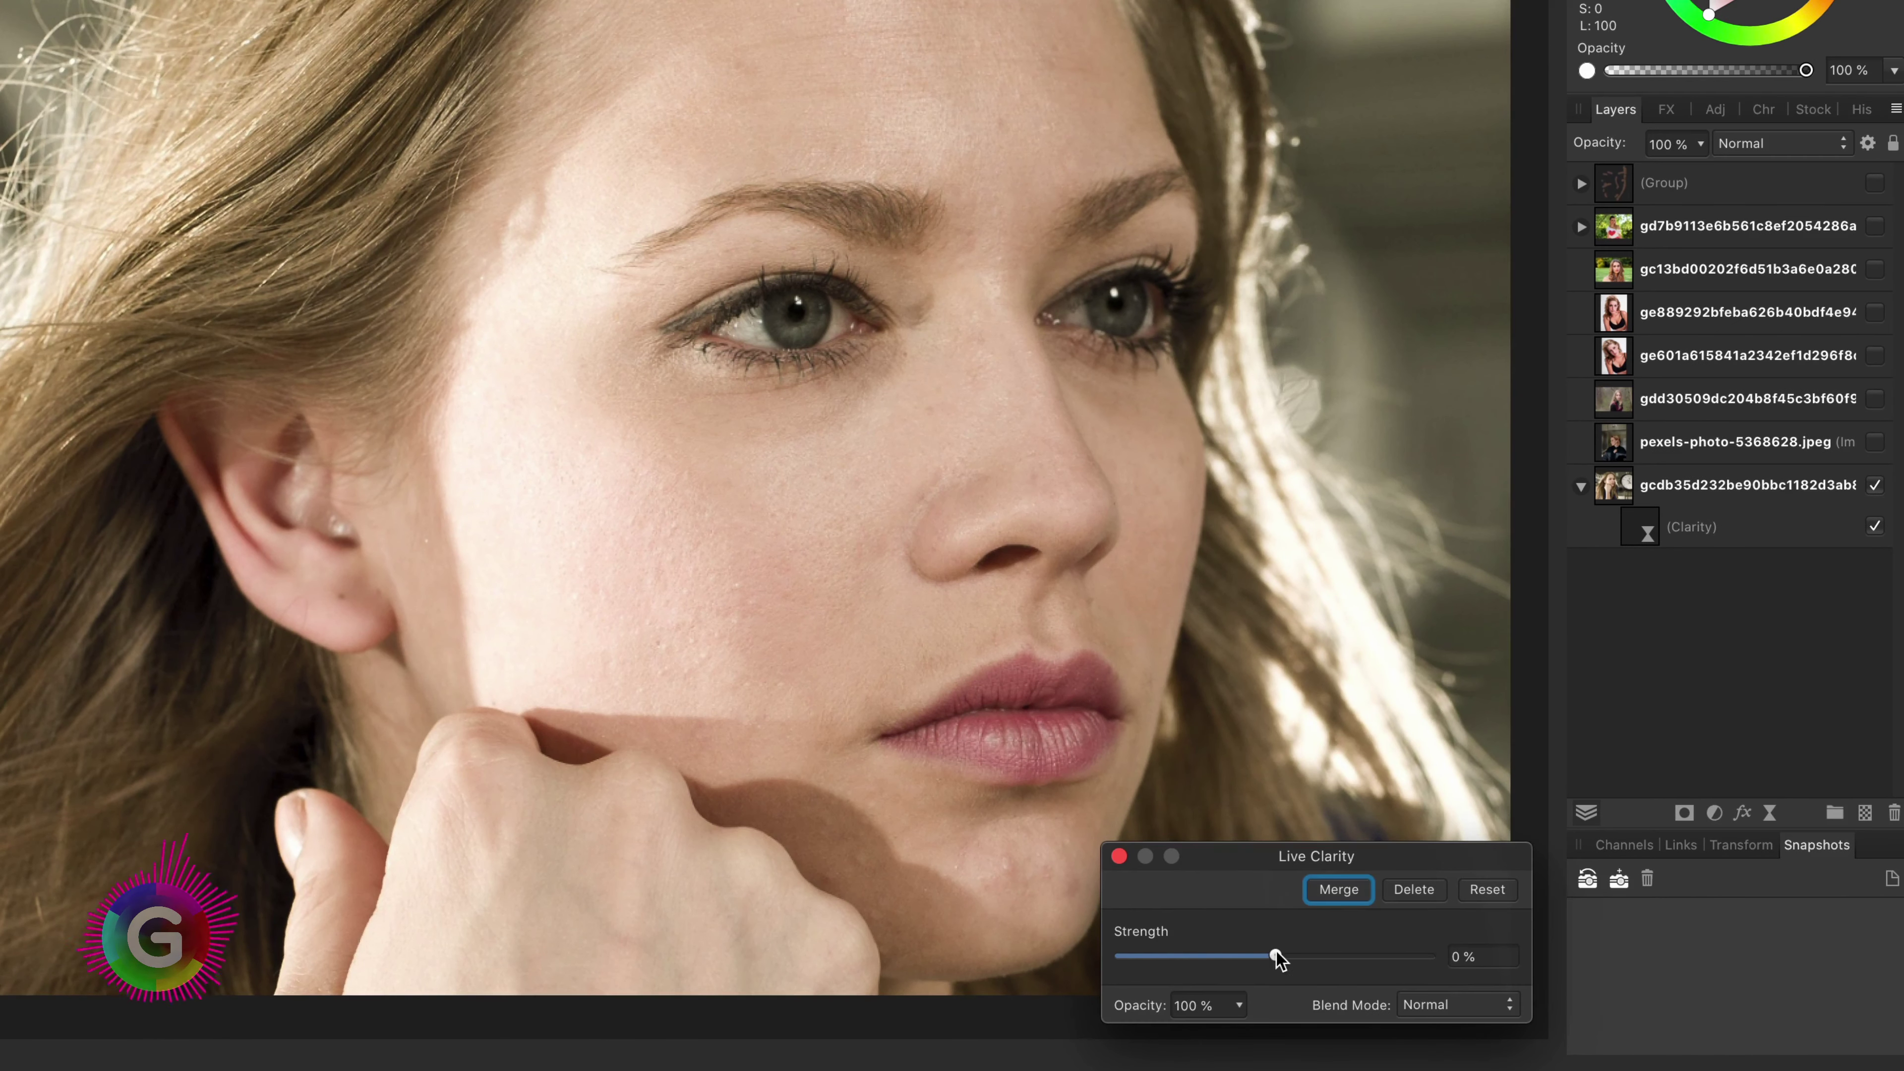
pyautogui.moveTo(1275, 952); pyautogui.dragTo(1024, 945)
pyautogui.click(1455, 1004)
pyautogui.click(1440, 915)
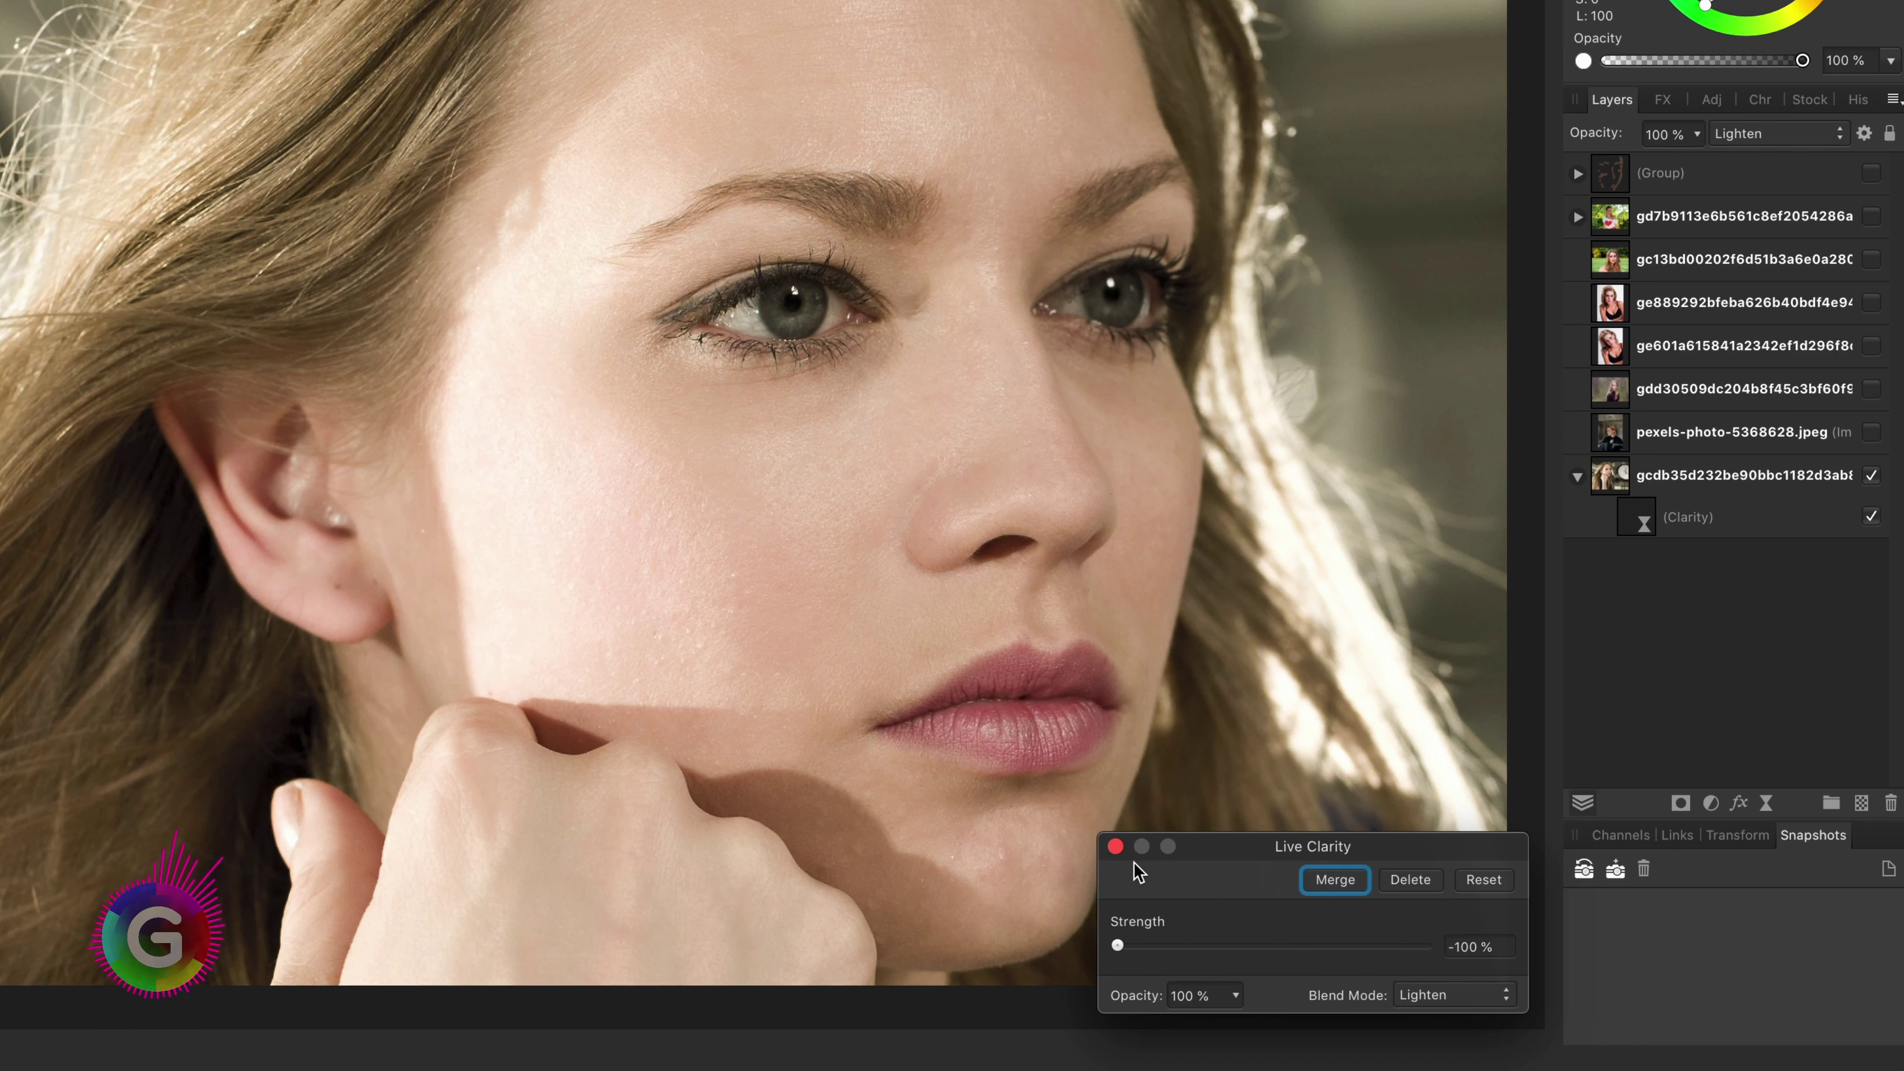
pyautogui.click(1116, 847)
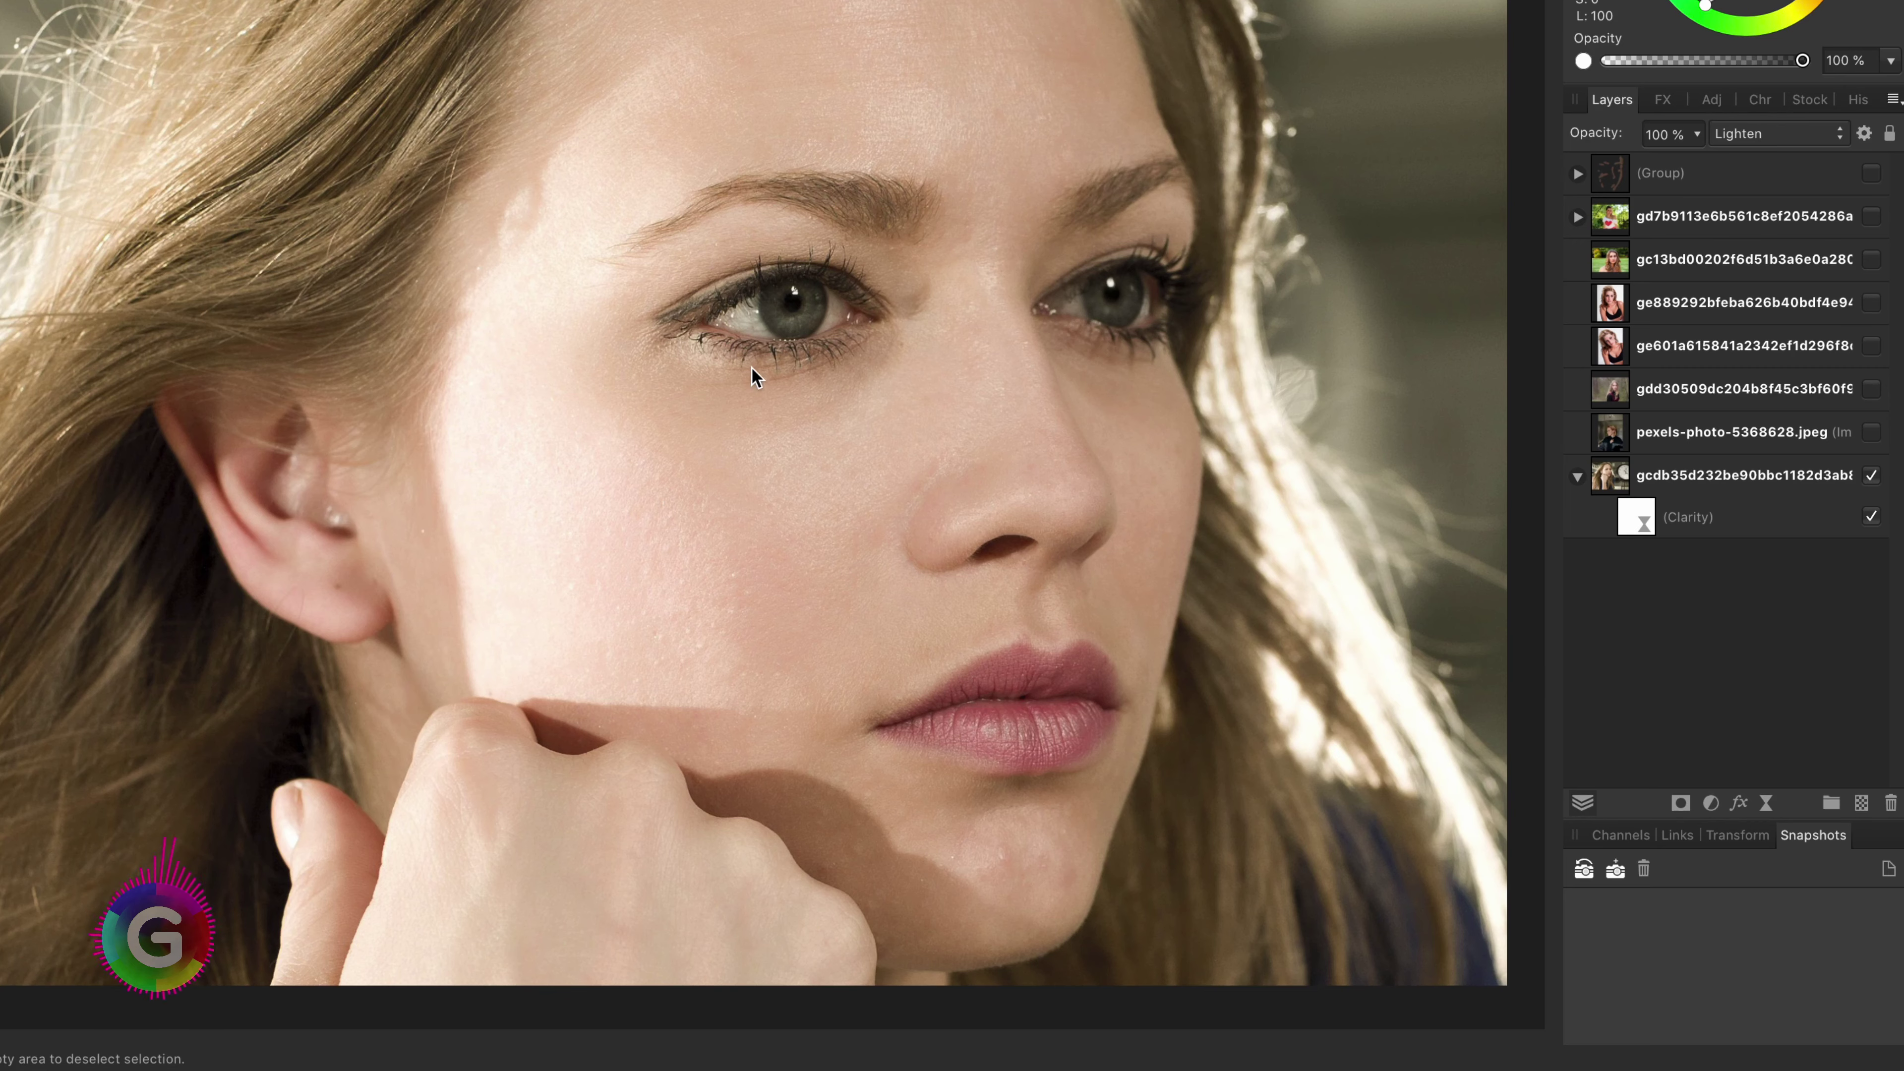
pyautogui.scroll(3, 876, 468)
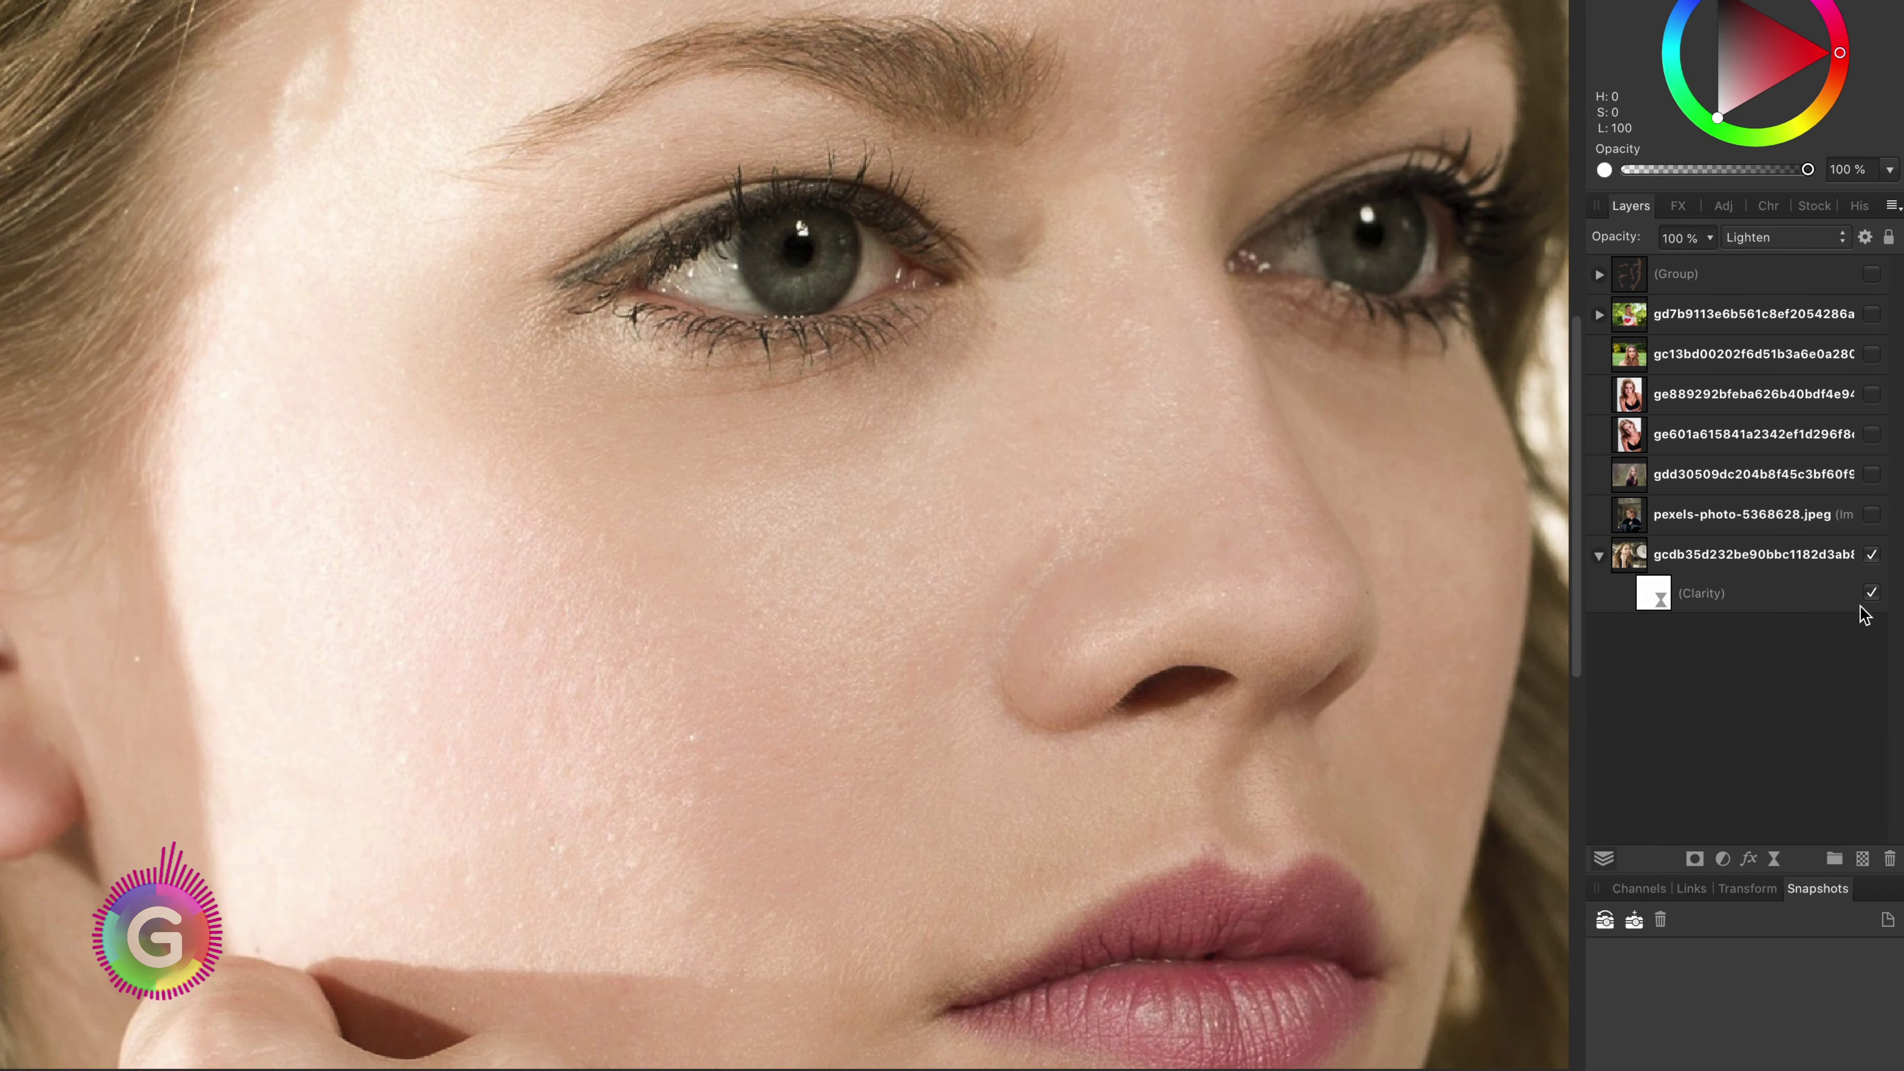
pyautogui.click(1872, 593)
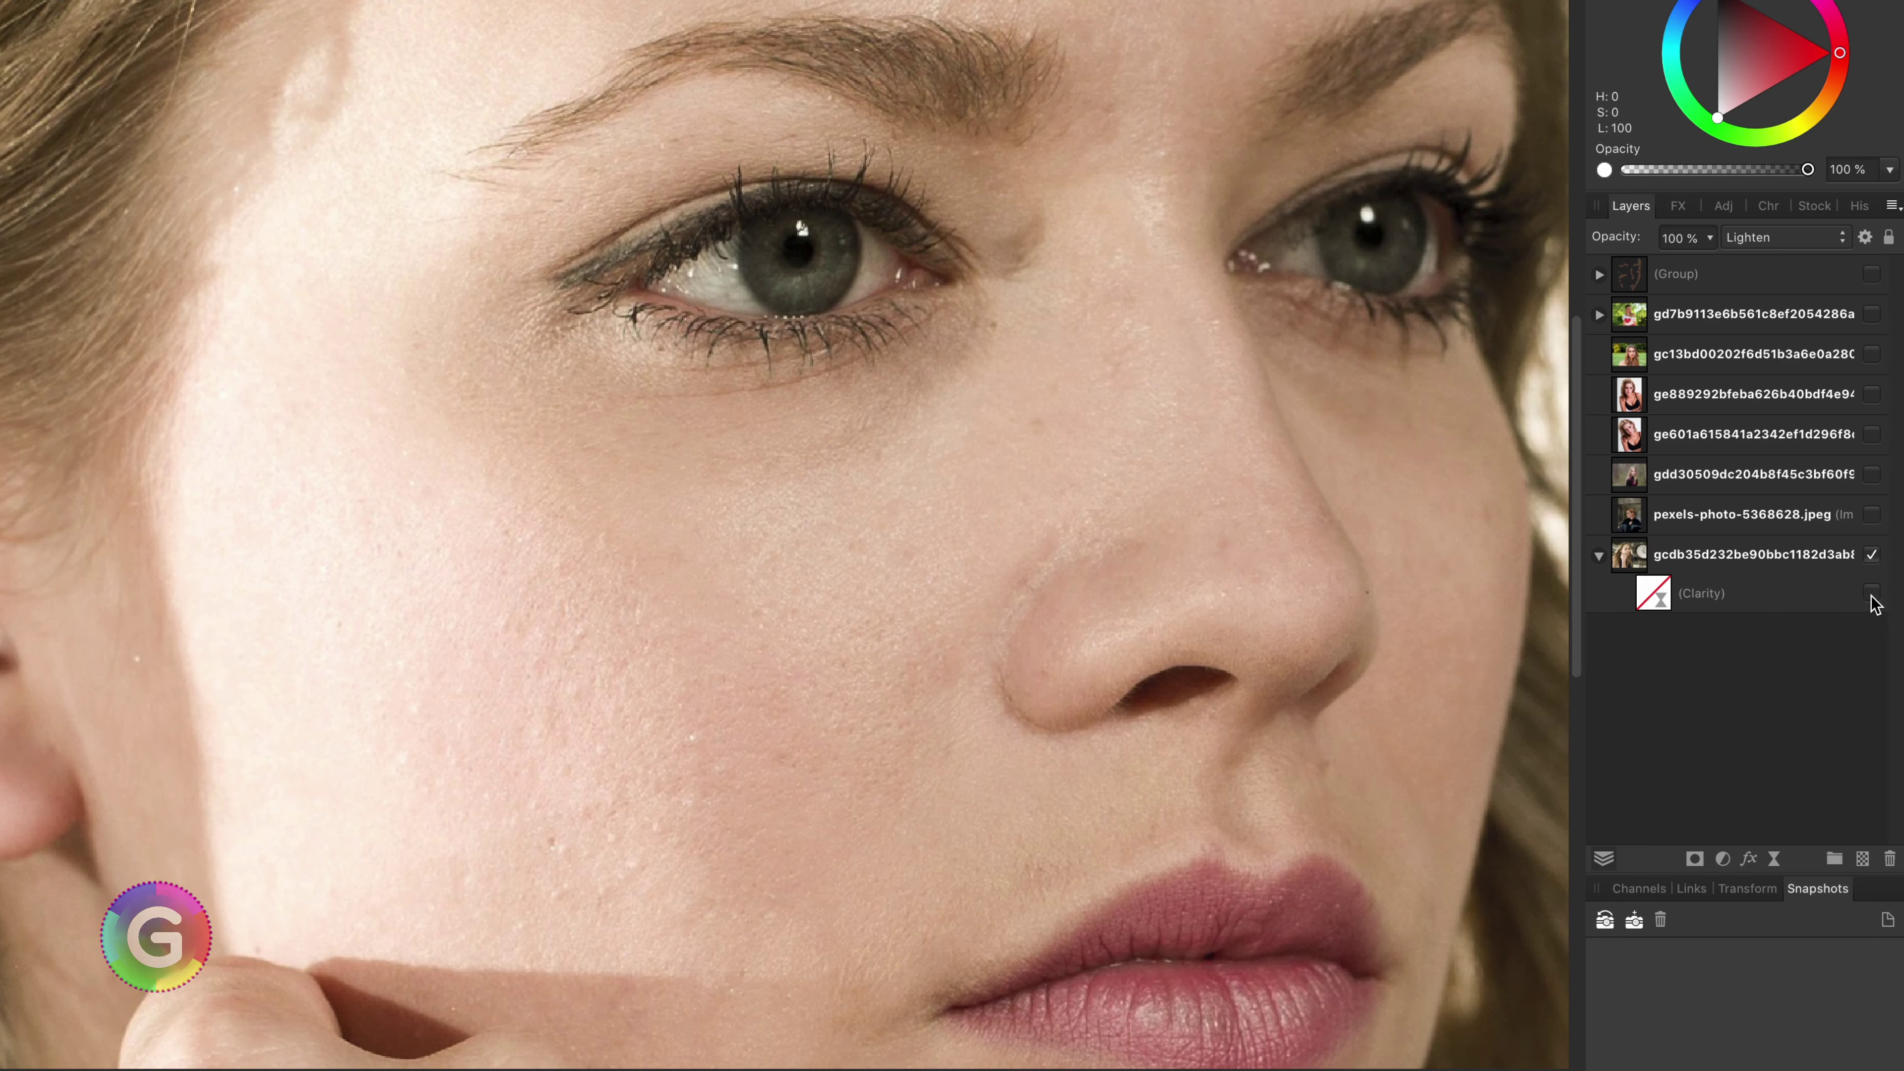
pyautogui.click(1871, 593)
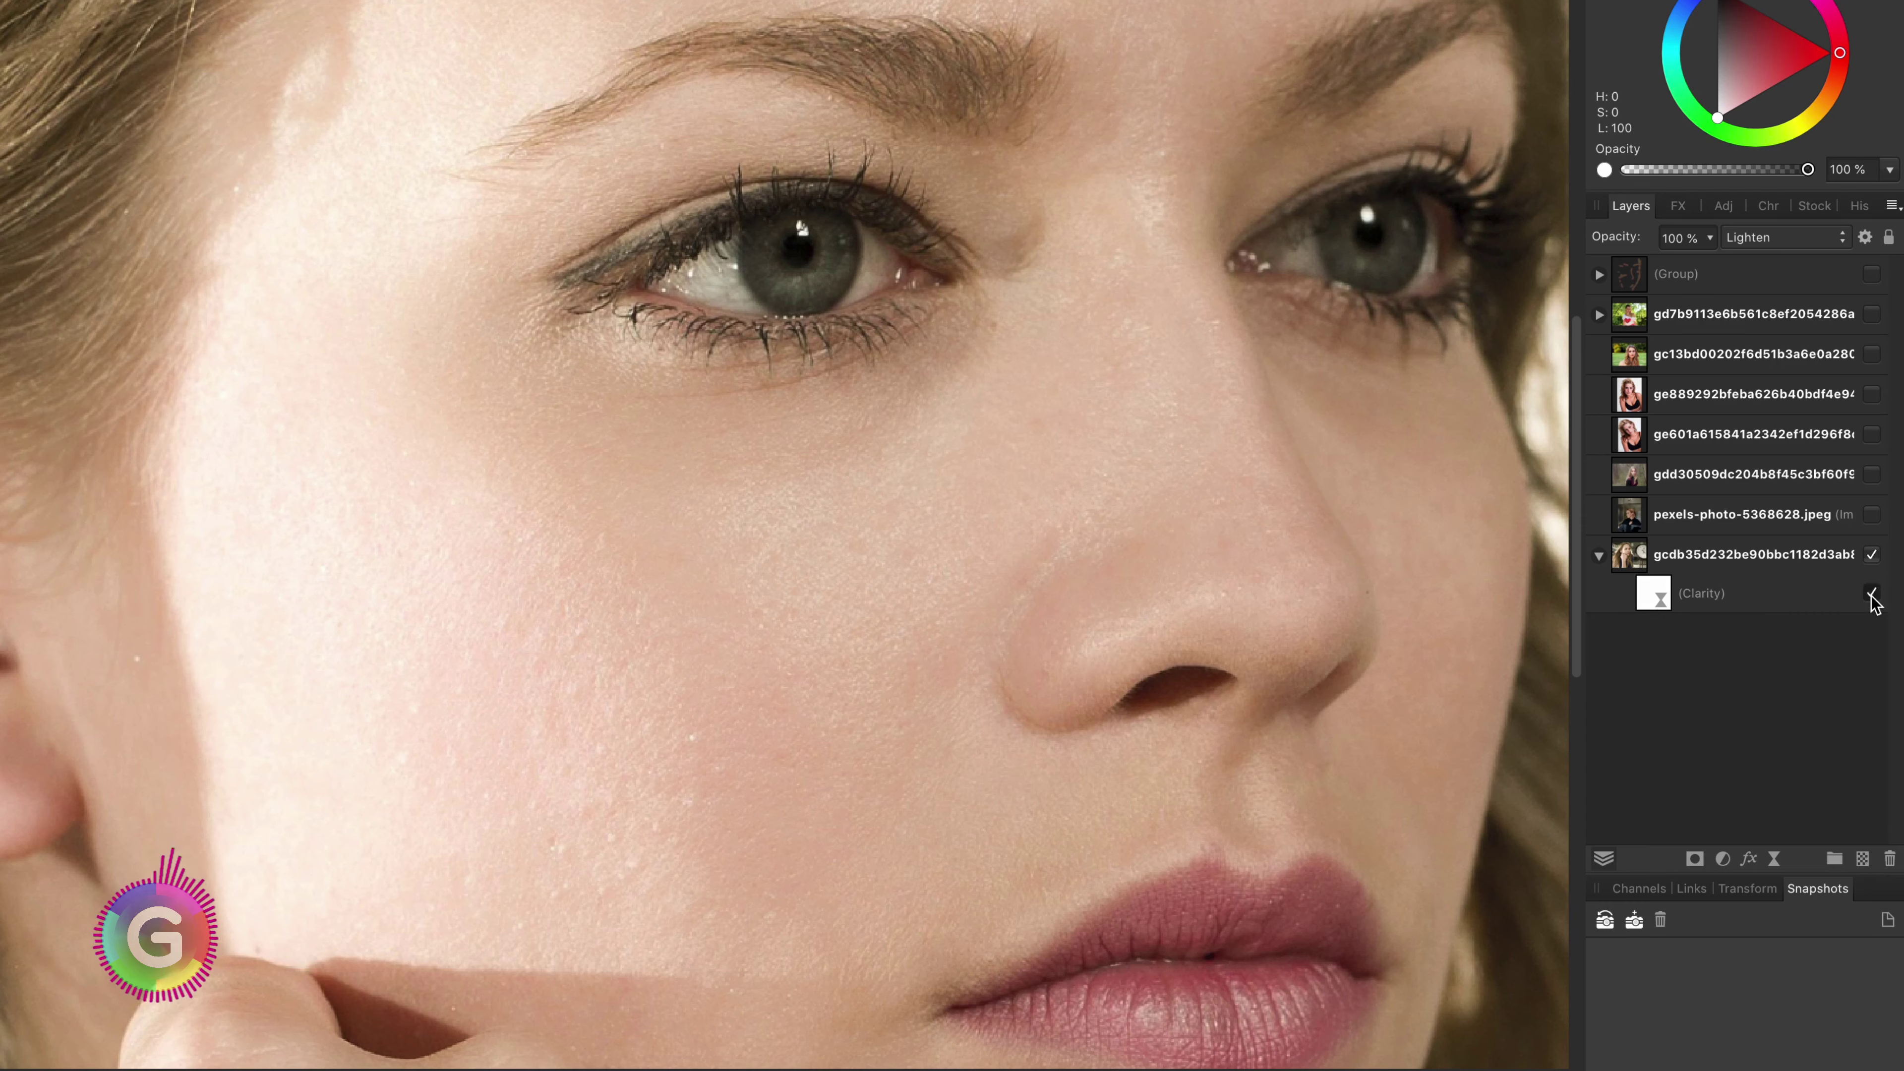
pyautogui.click(1872, 593)
pyautogui.click(1872, 593)
pyautogui.hotkey('ctrl', '0')
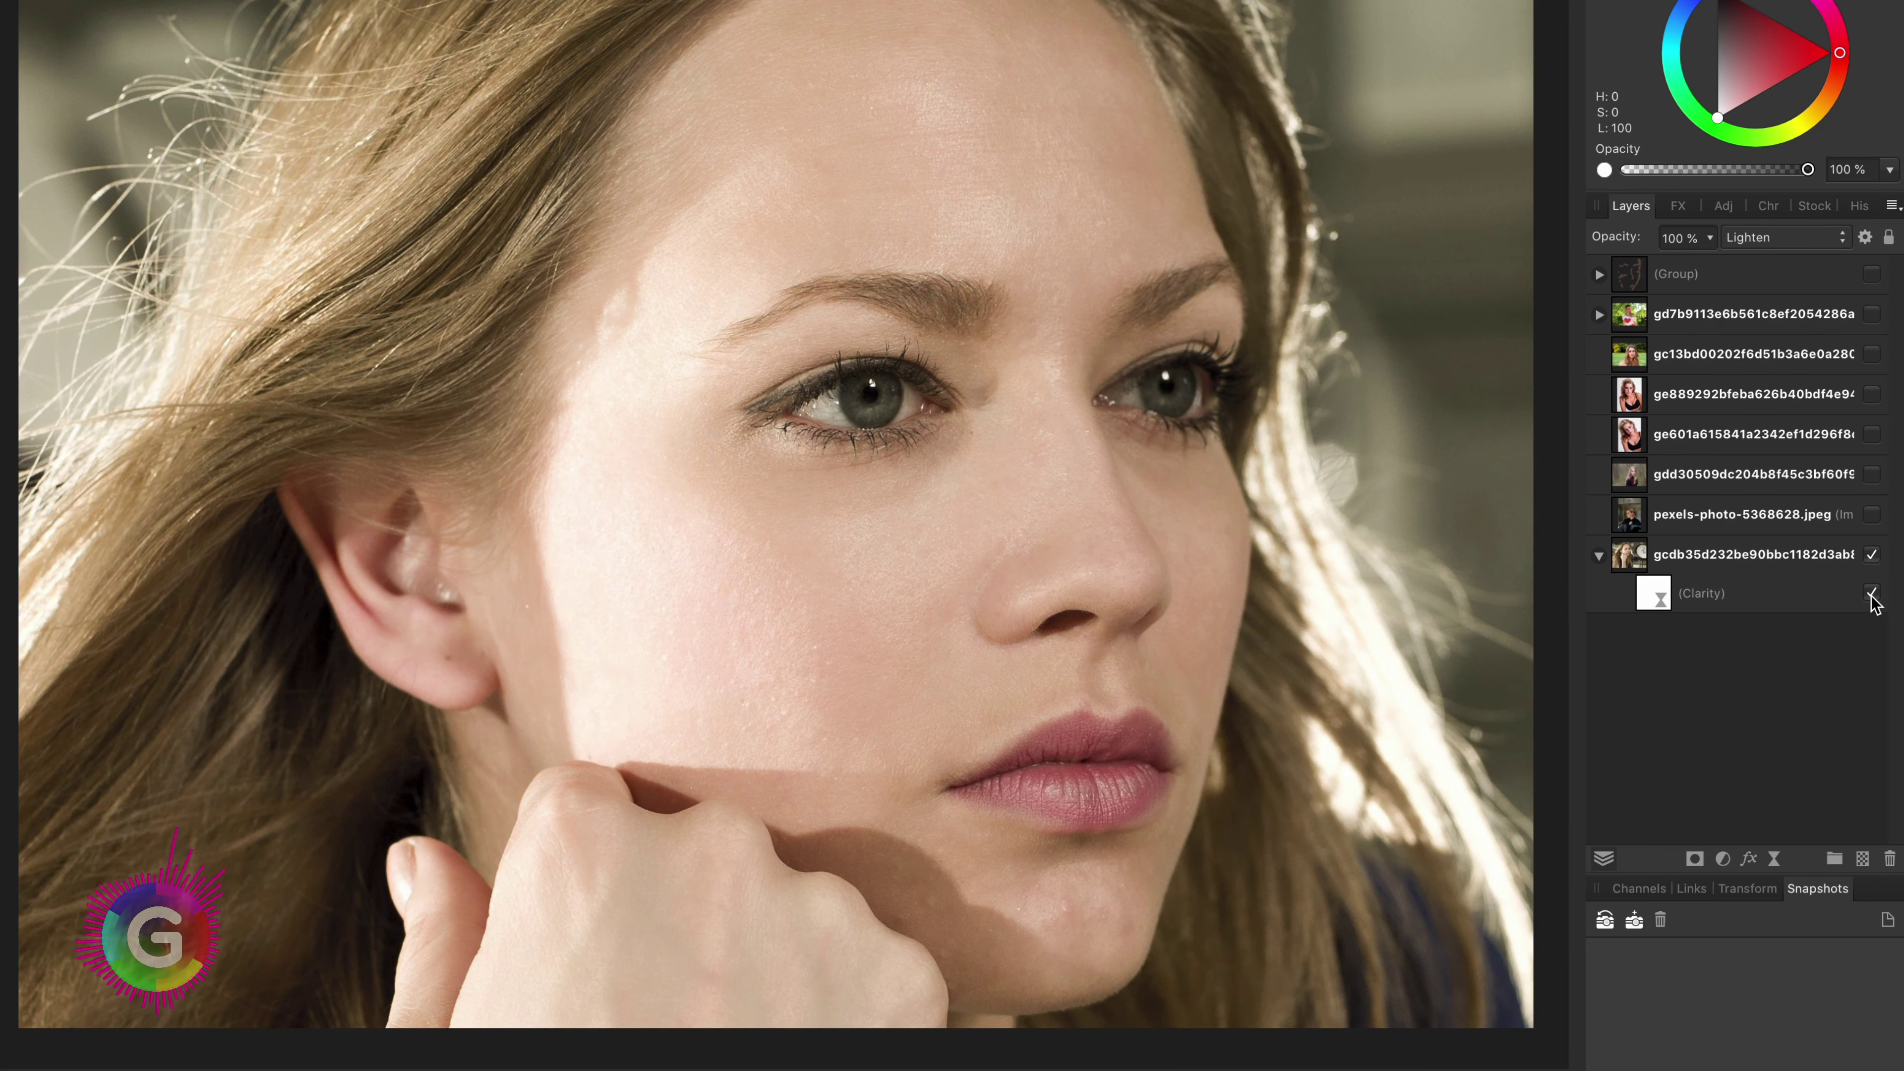
# - Compare Clarity on and off, then show the pexels-photo-5368628.jpeg profile portrait and move Clarity onto it
pyautogui.click(1872, 593)
pyautogui.click(1872, 593)
pyautogui.click(1874, 525)
pyautogui.click(1873, 518)
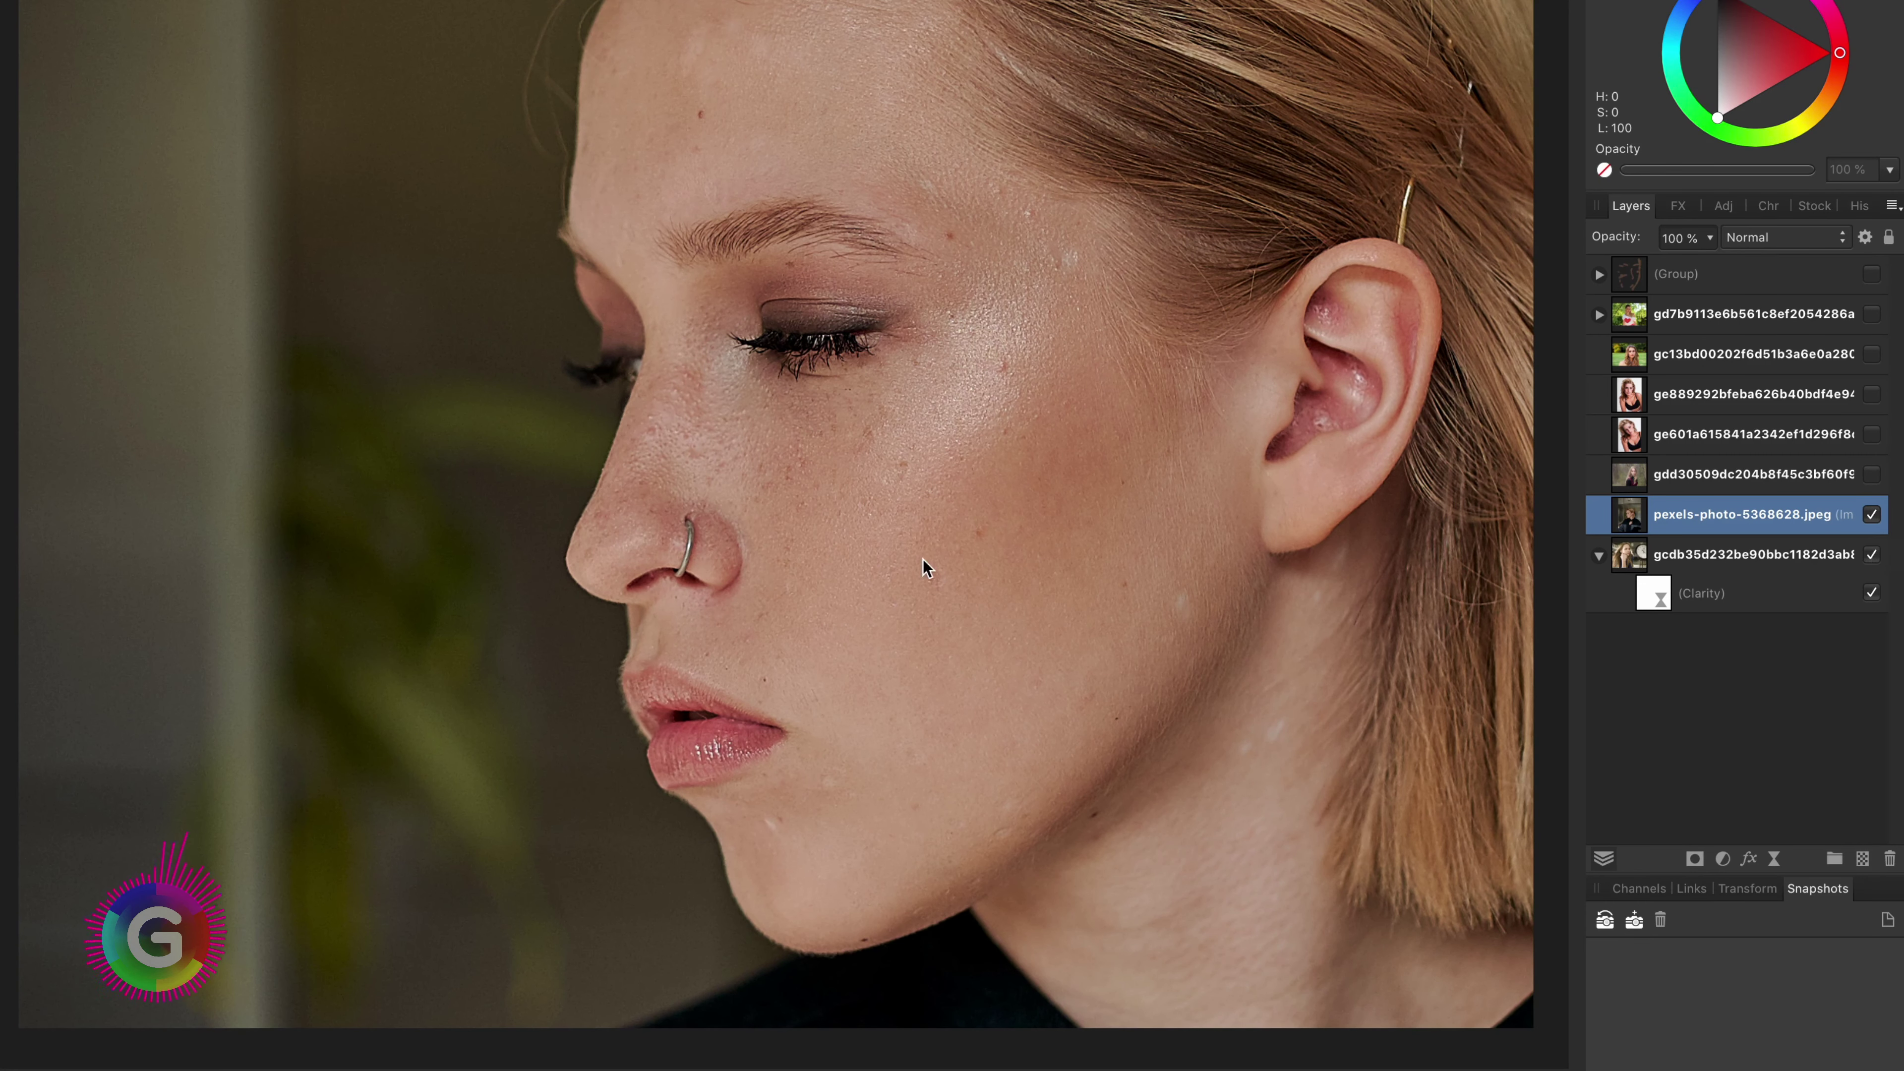
pyautogui.moveTo(1659, 597); pyautogui.dragTo(1747, 534)
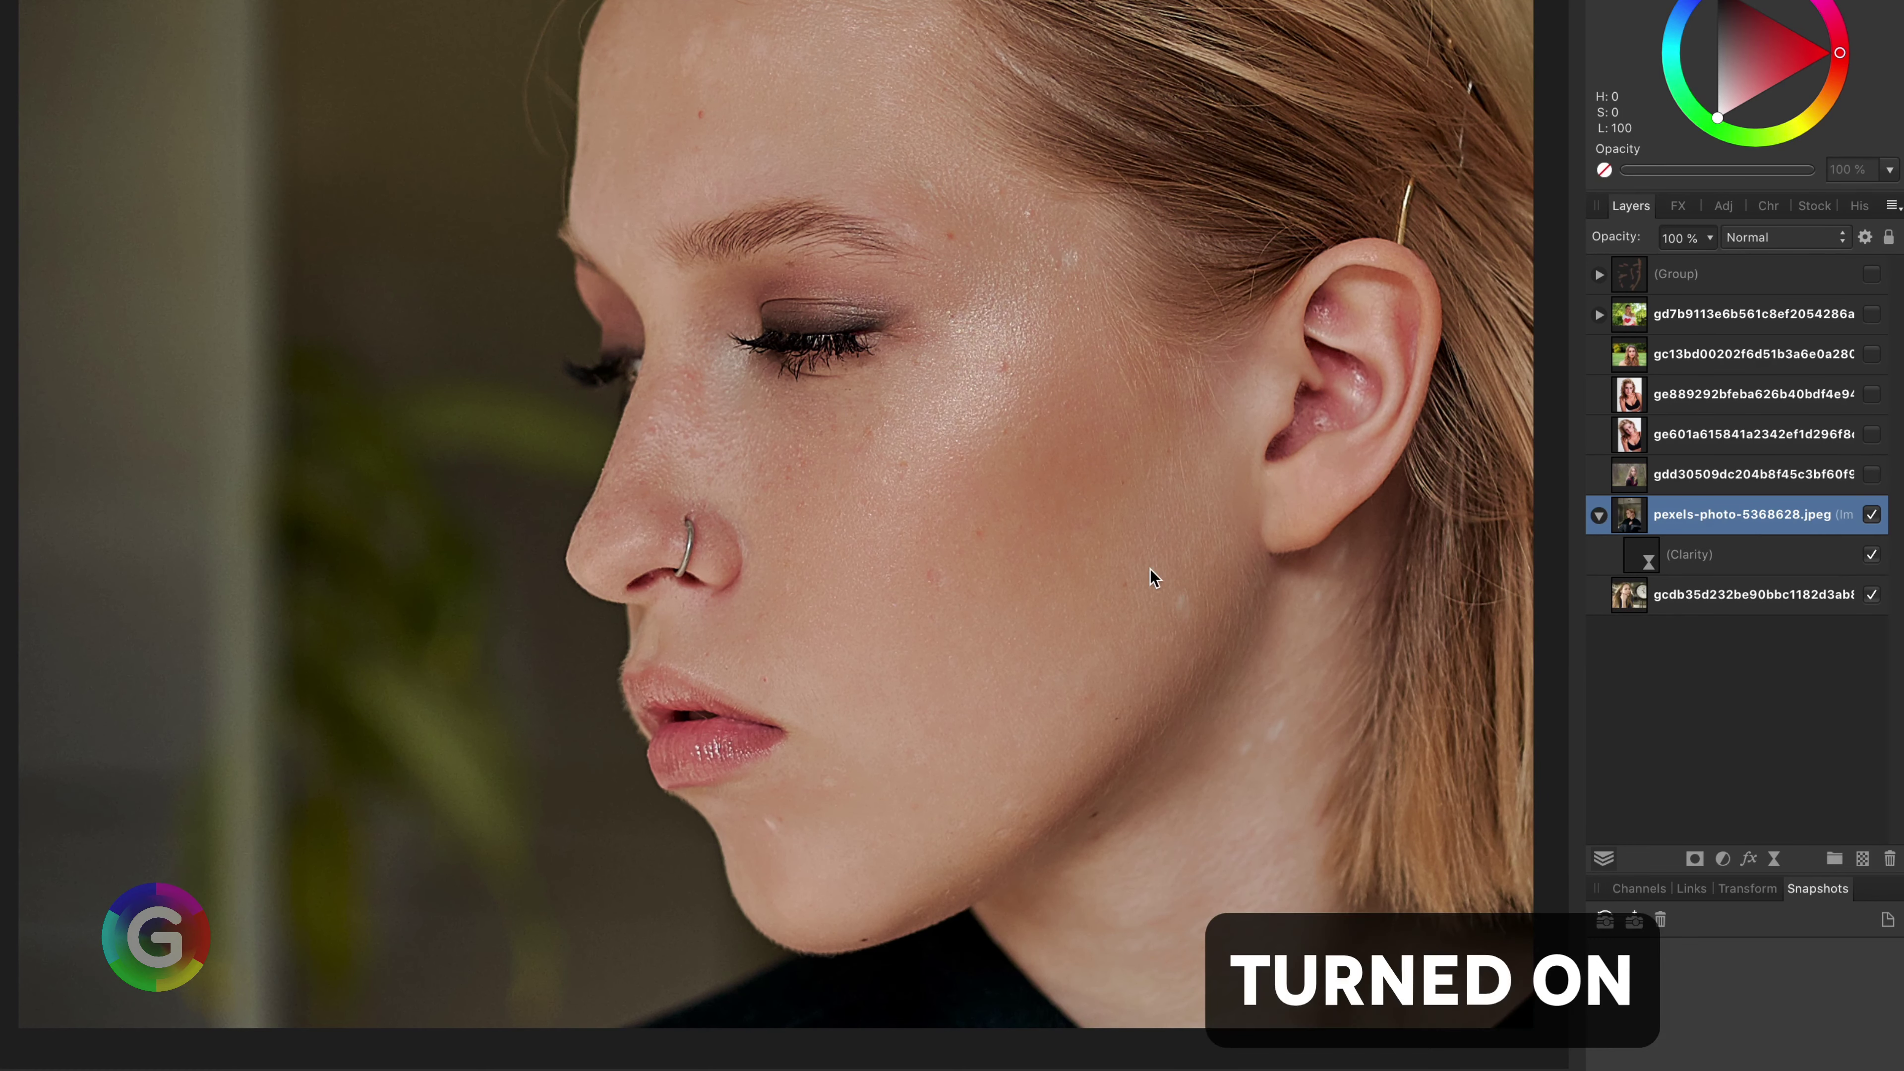
# - Compare the Clarity effect on the portrait on and off, then fit the whole face in the window
pyautogui.scroll(3, 1149, 570)
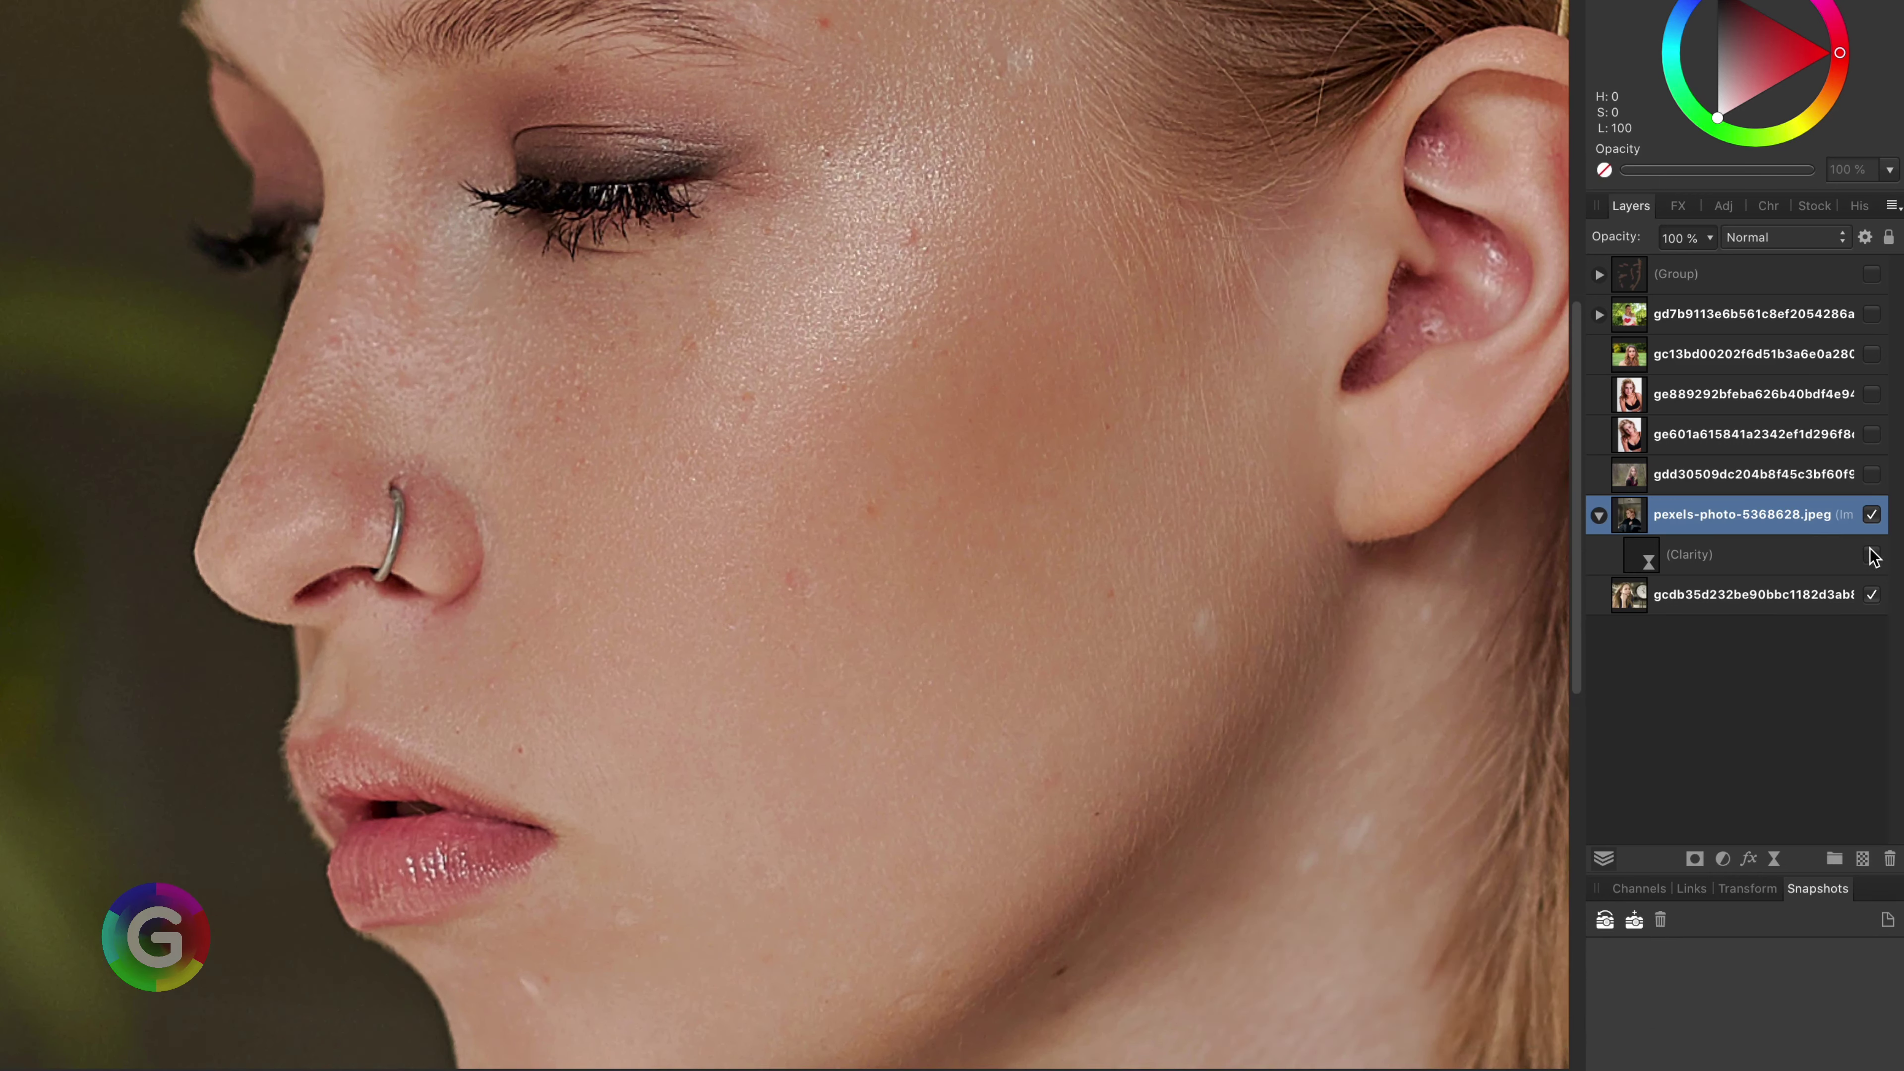
pyautogui.click(1871, 554)
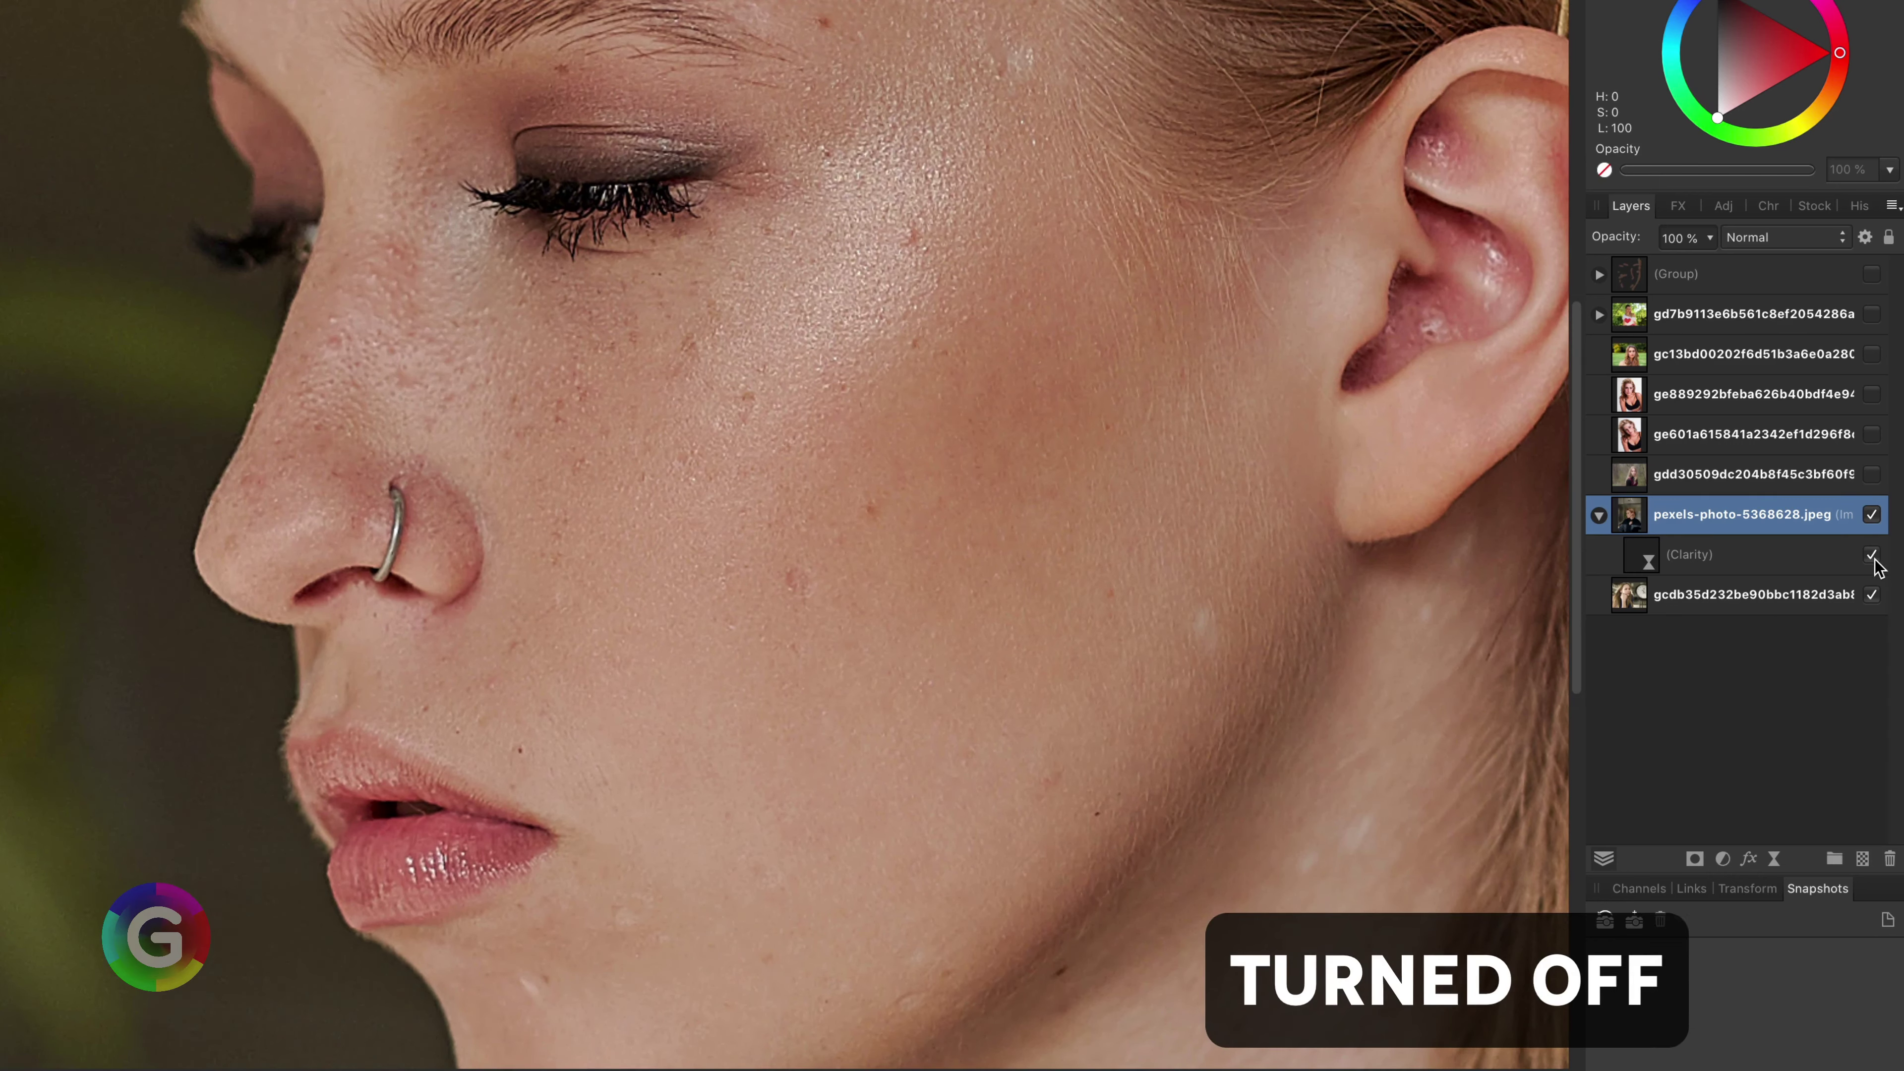
pyautogui.click(1871, 554)
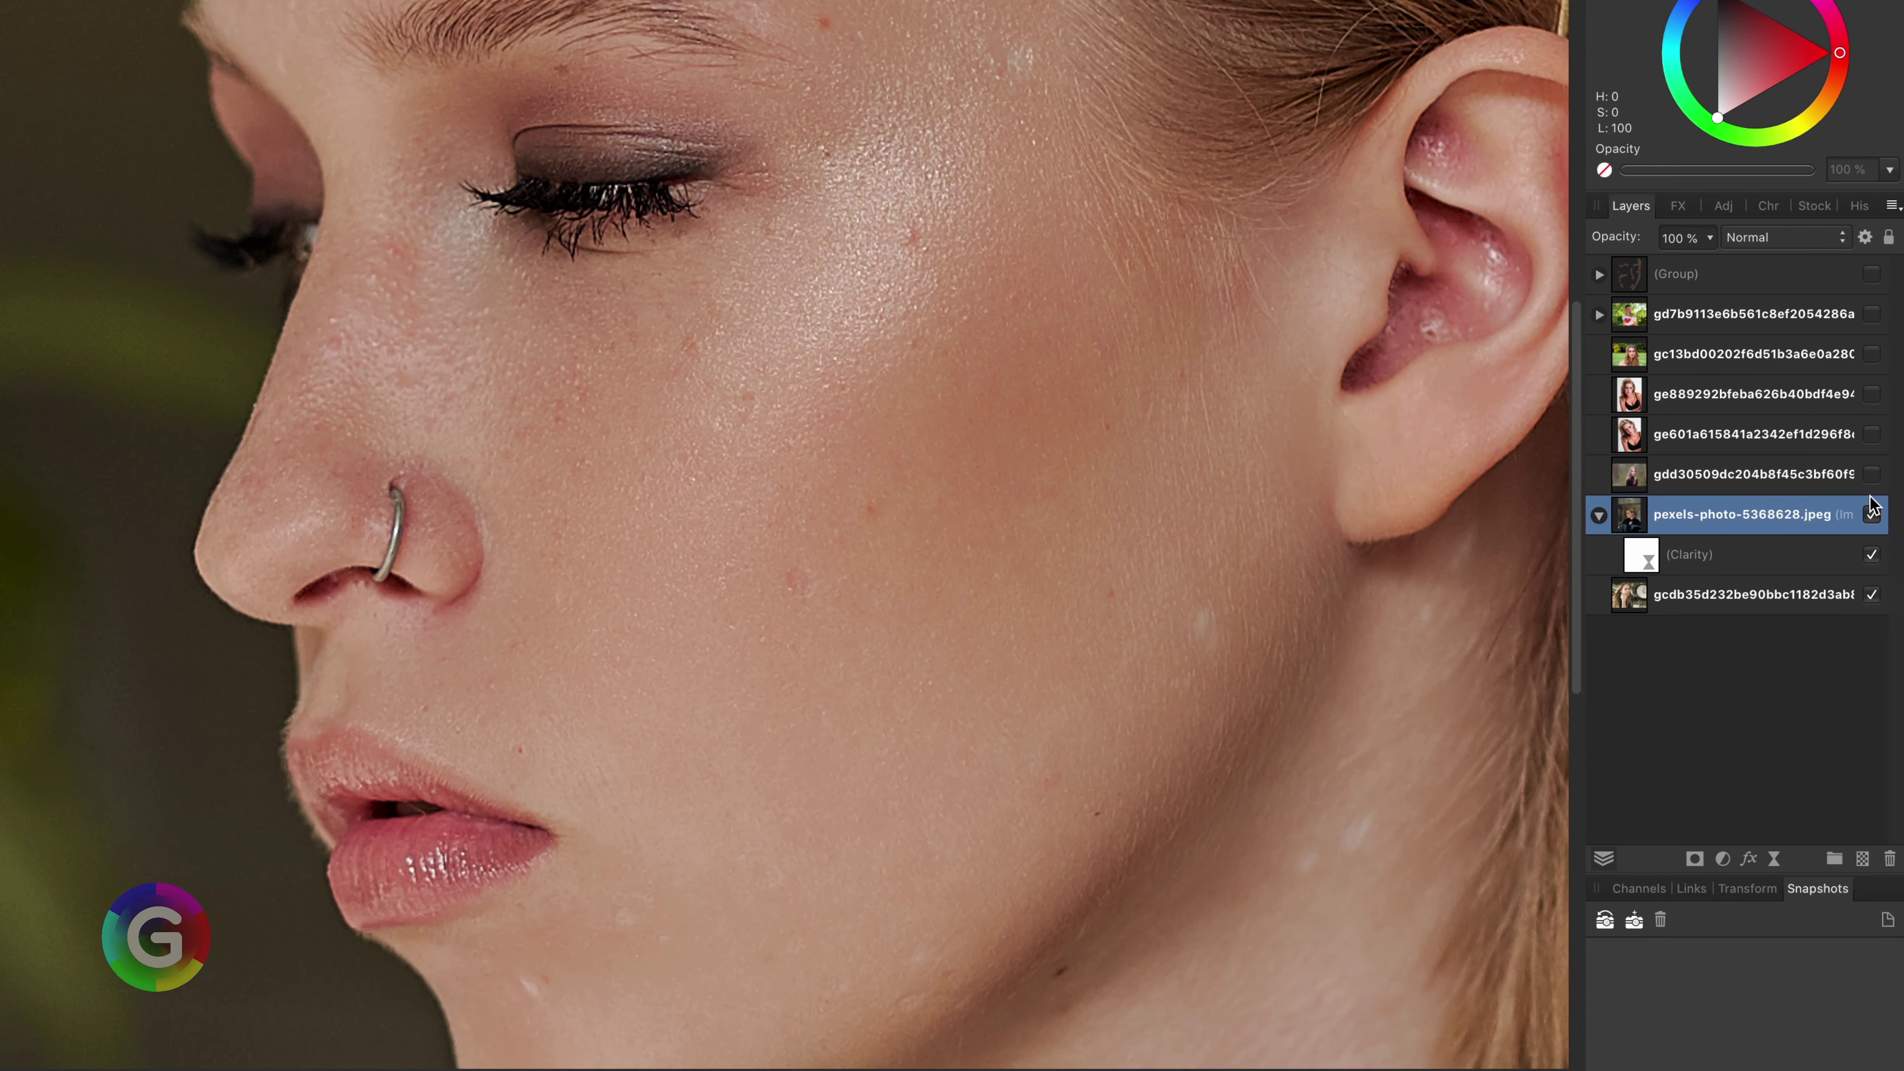
pyautogui.hotkey('ctrl', '0')
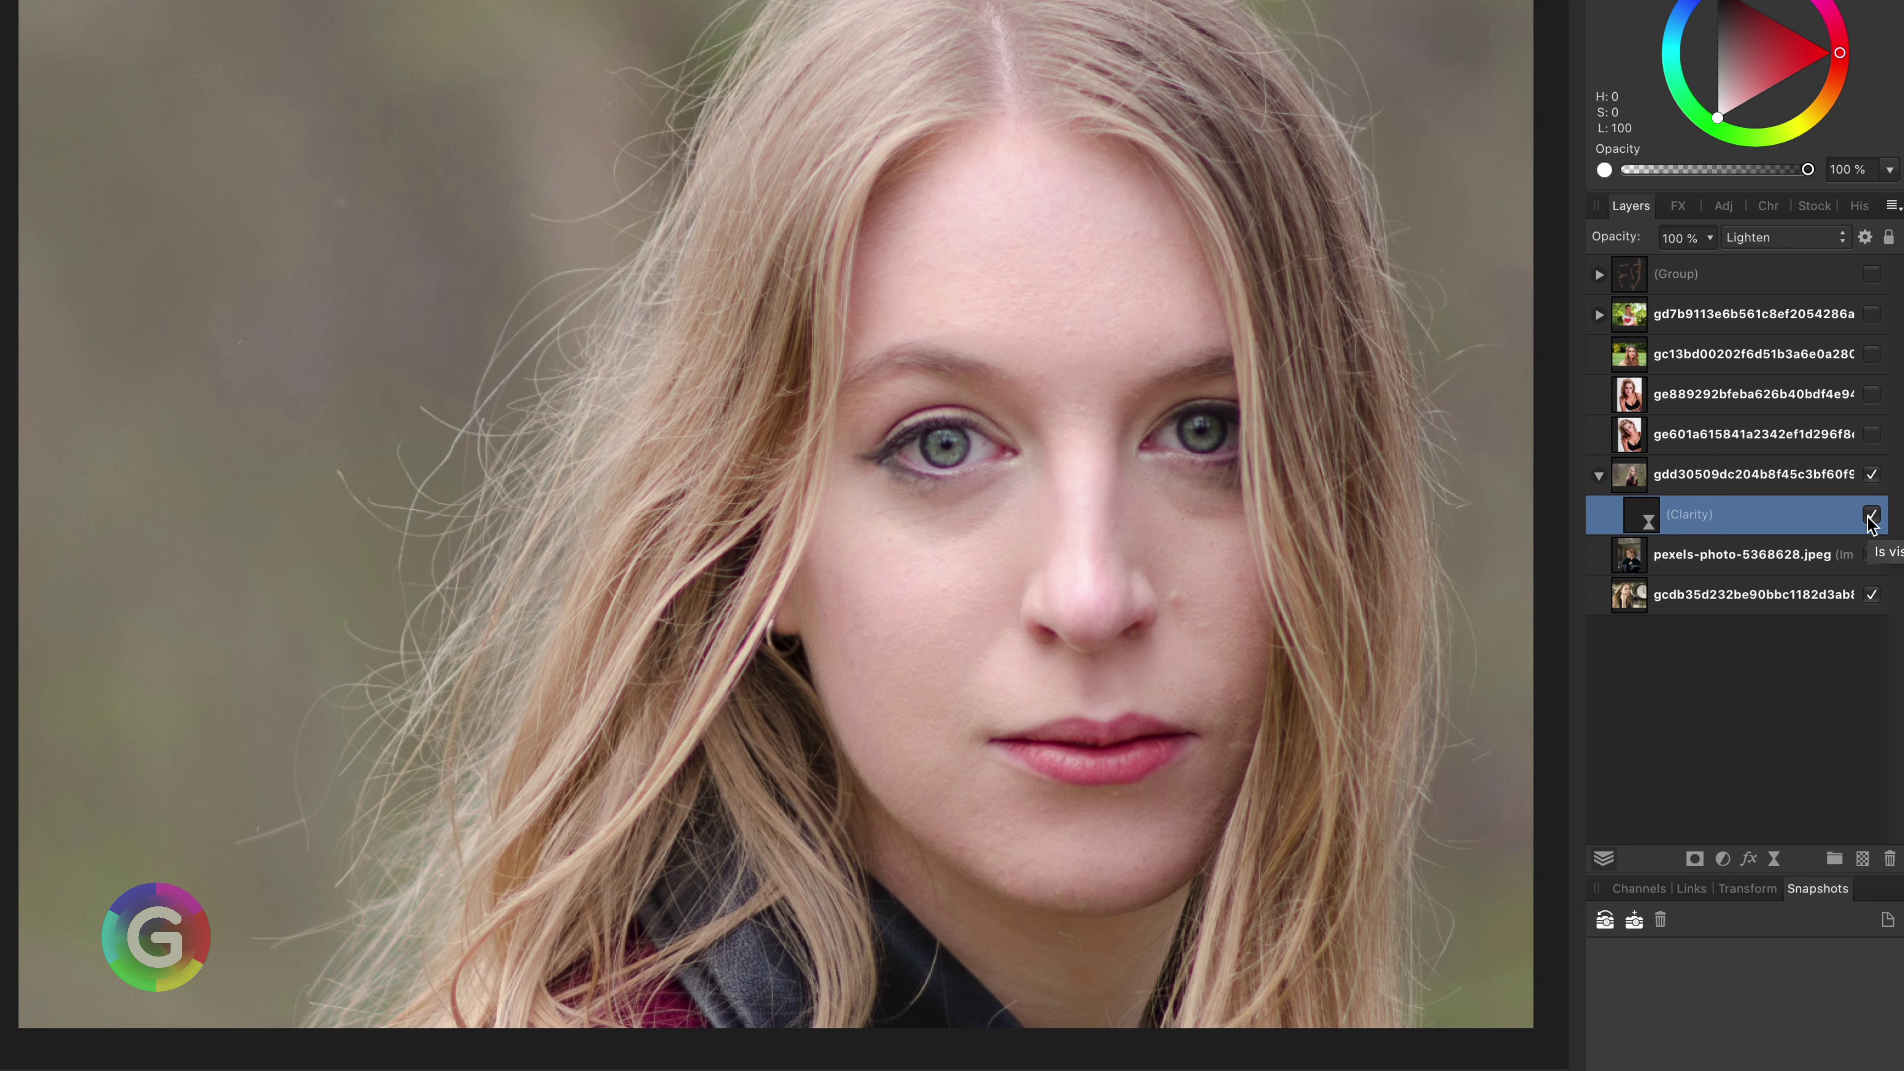
# - Hide and re-show the Clarity filter to compare the blonde portrait before and after
pyautogui.click(1871, 515)
pyautogui.click(1871, 515)
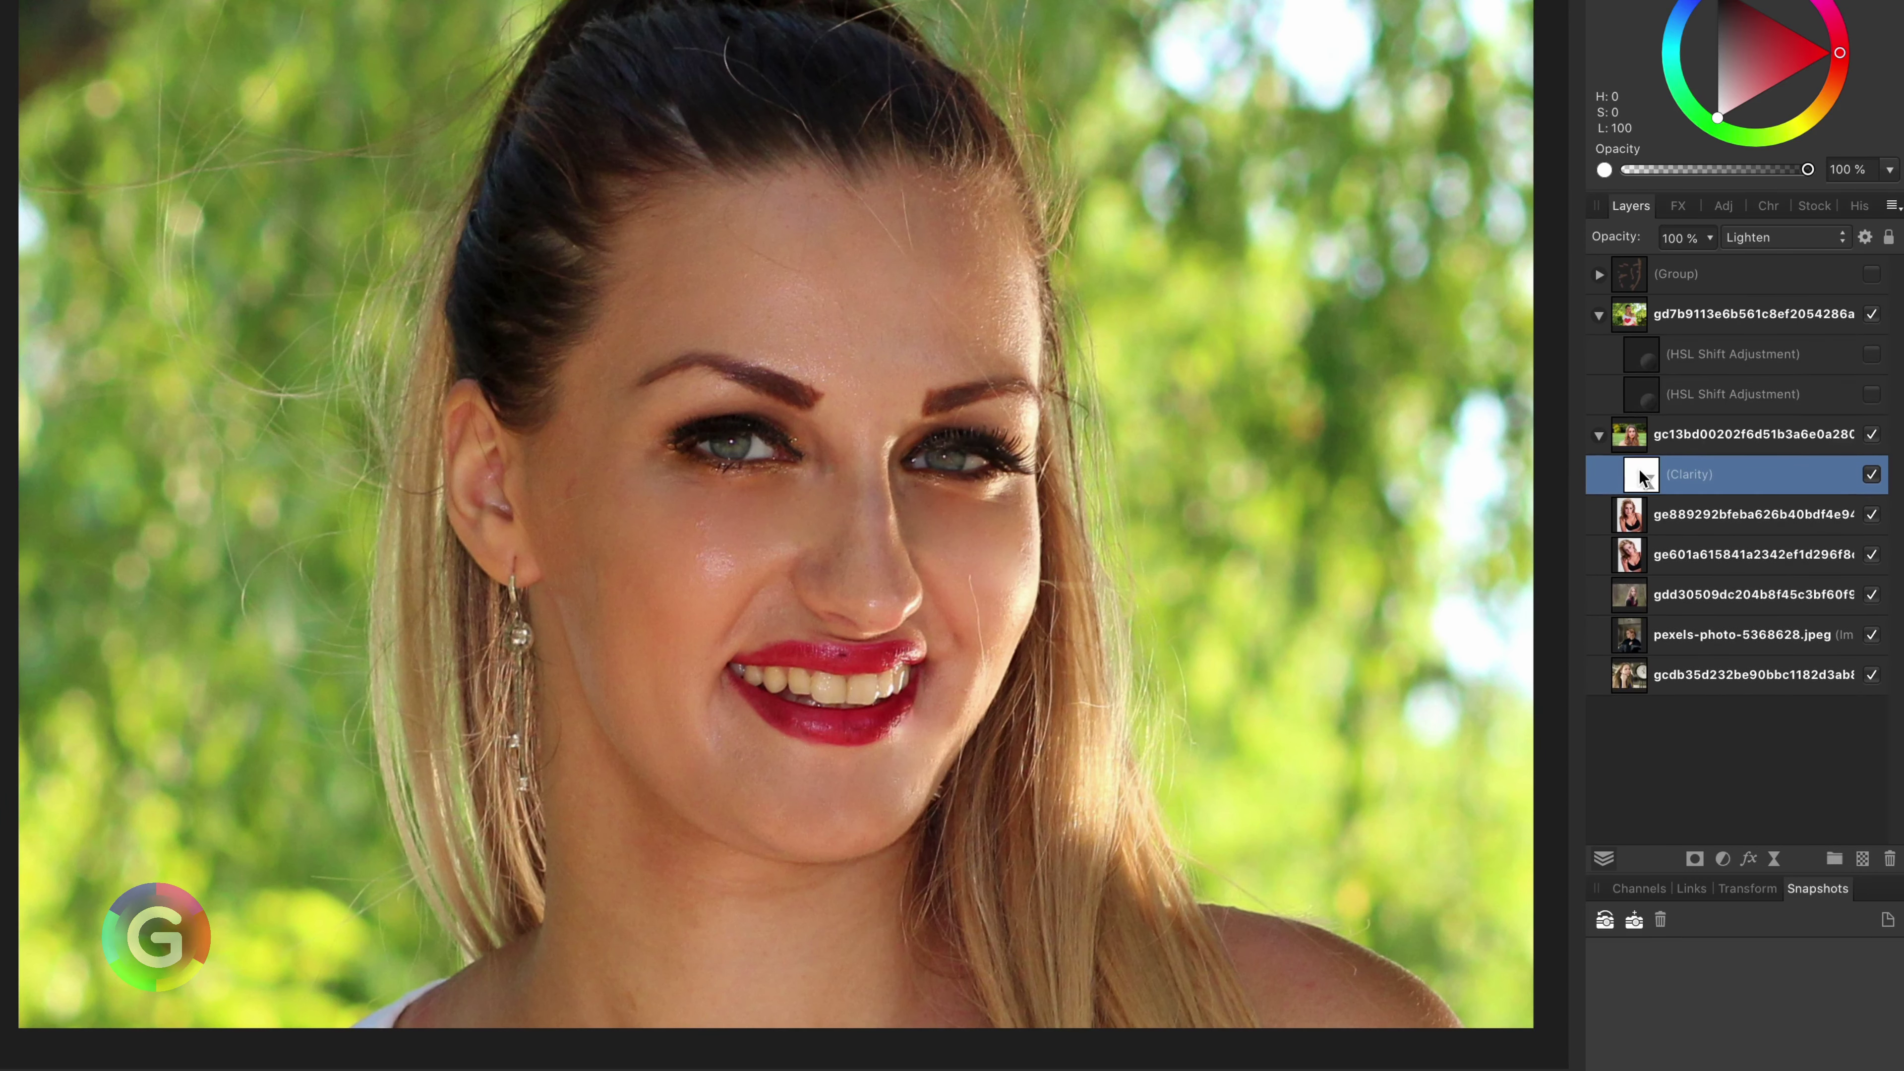
pyautogui.moveTo(1642, 475); pyautogui.dragTo(1690, 431)
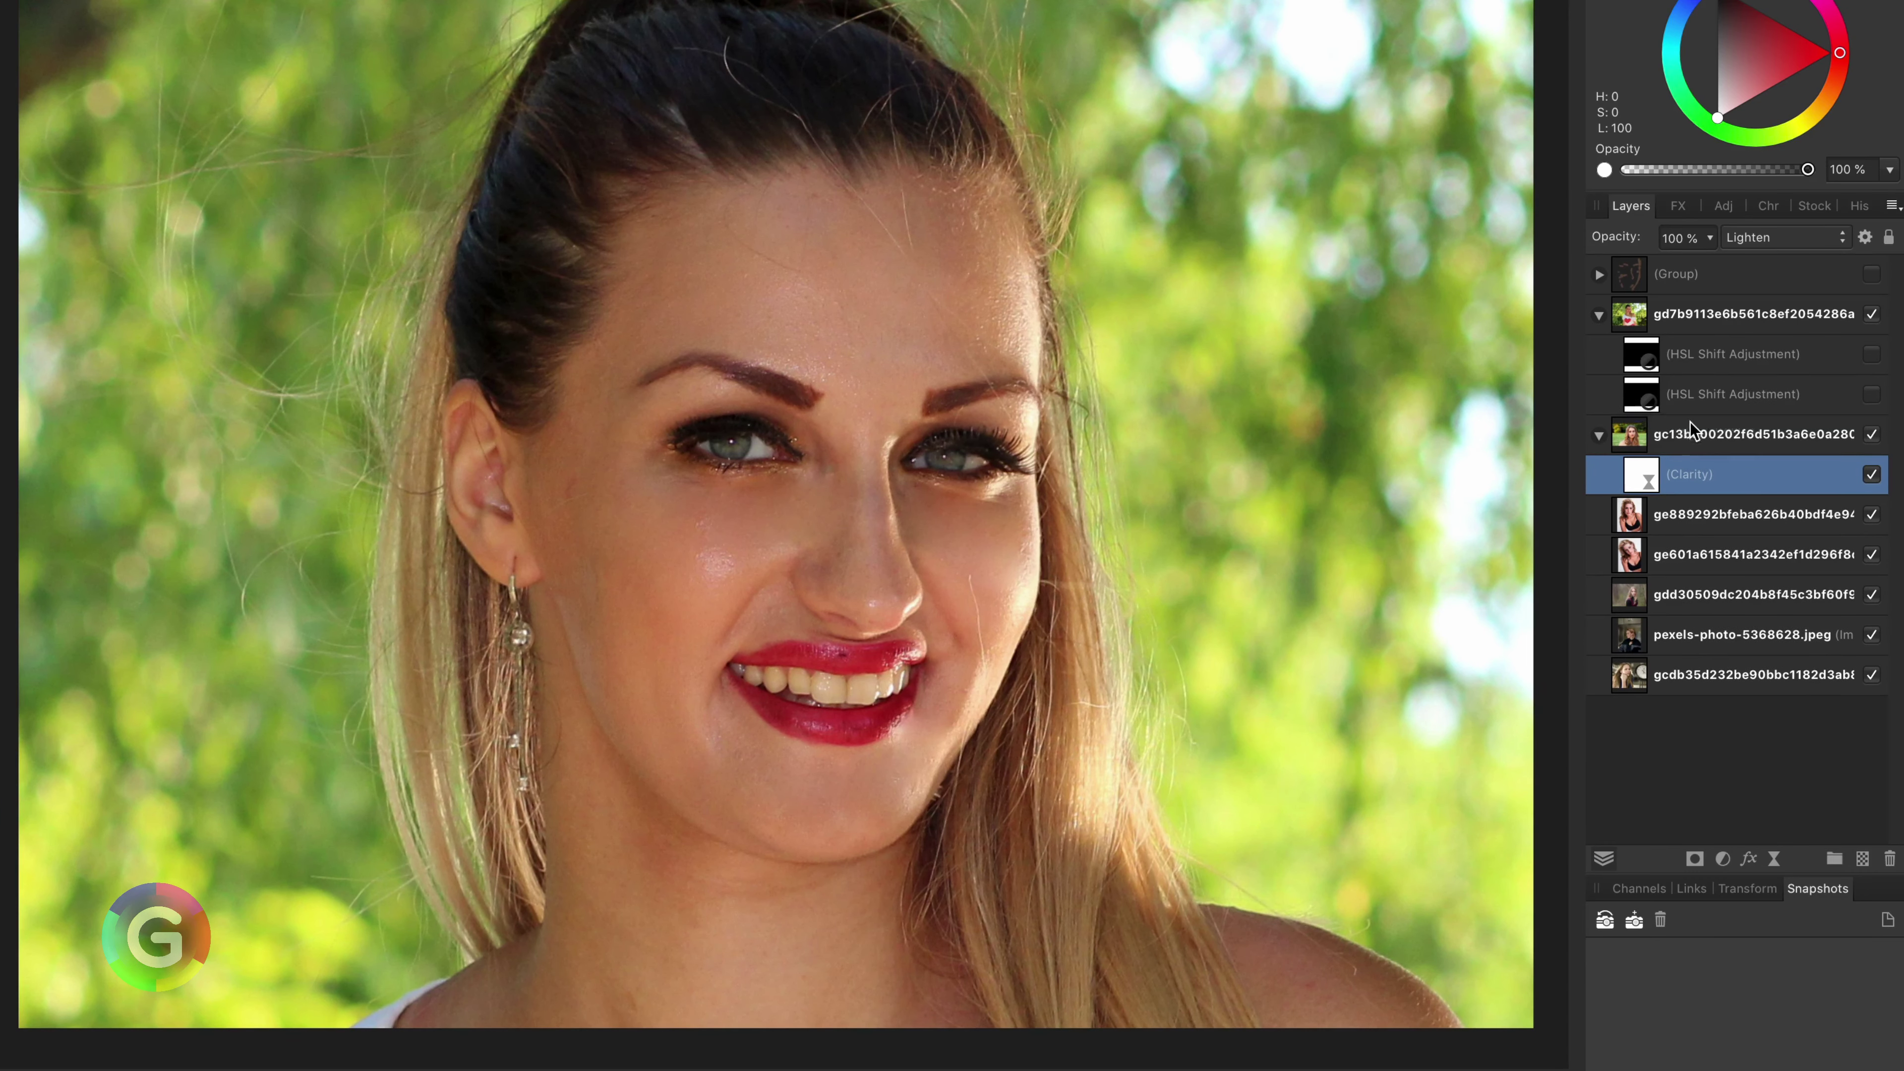
pyautogui.hotkey('ctrl', 'z')
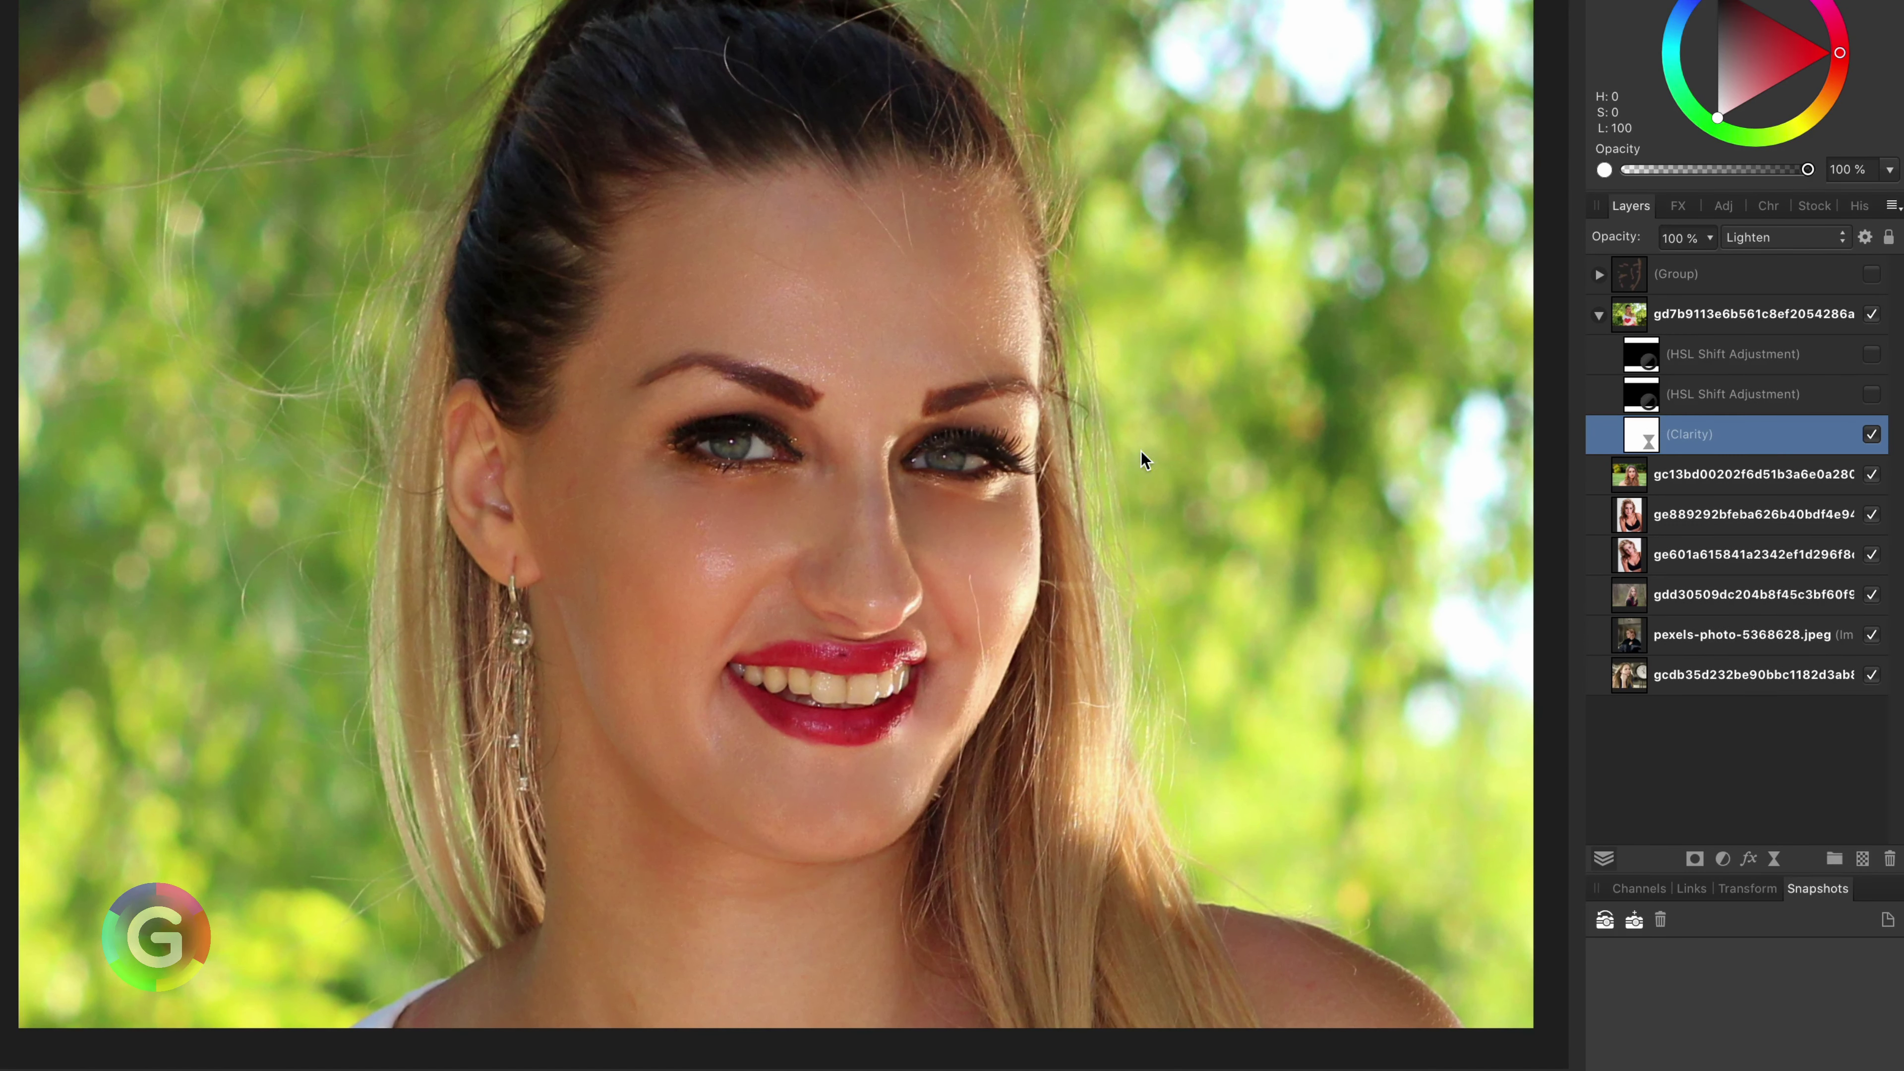
pyautogui.scroll(3, 910, 503)
pyautogui.click(1871, 433)
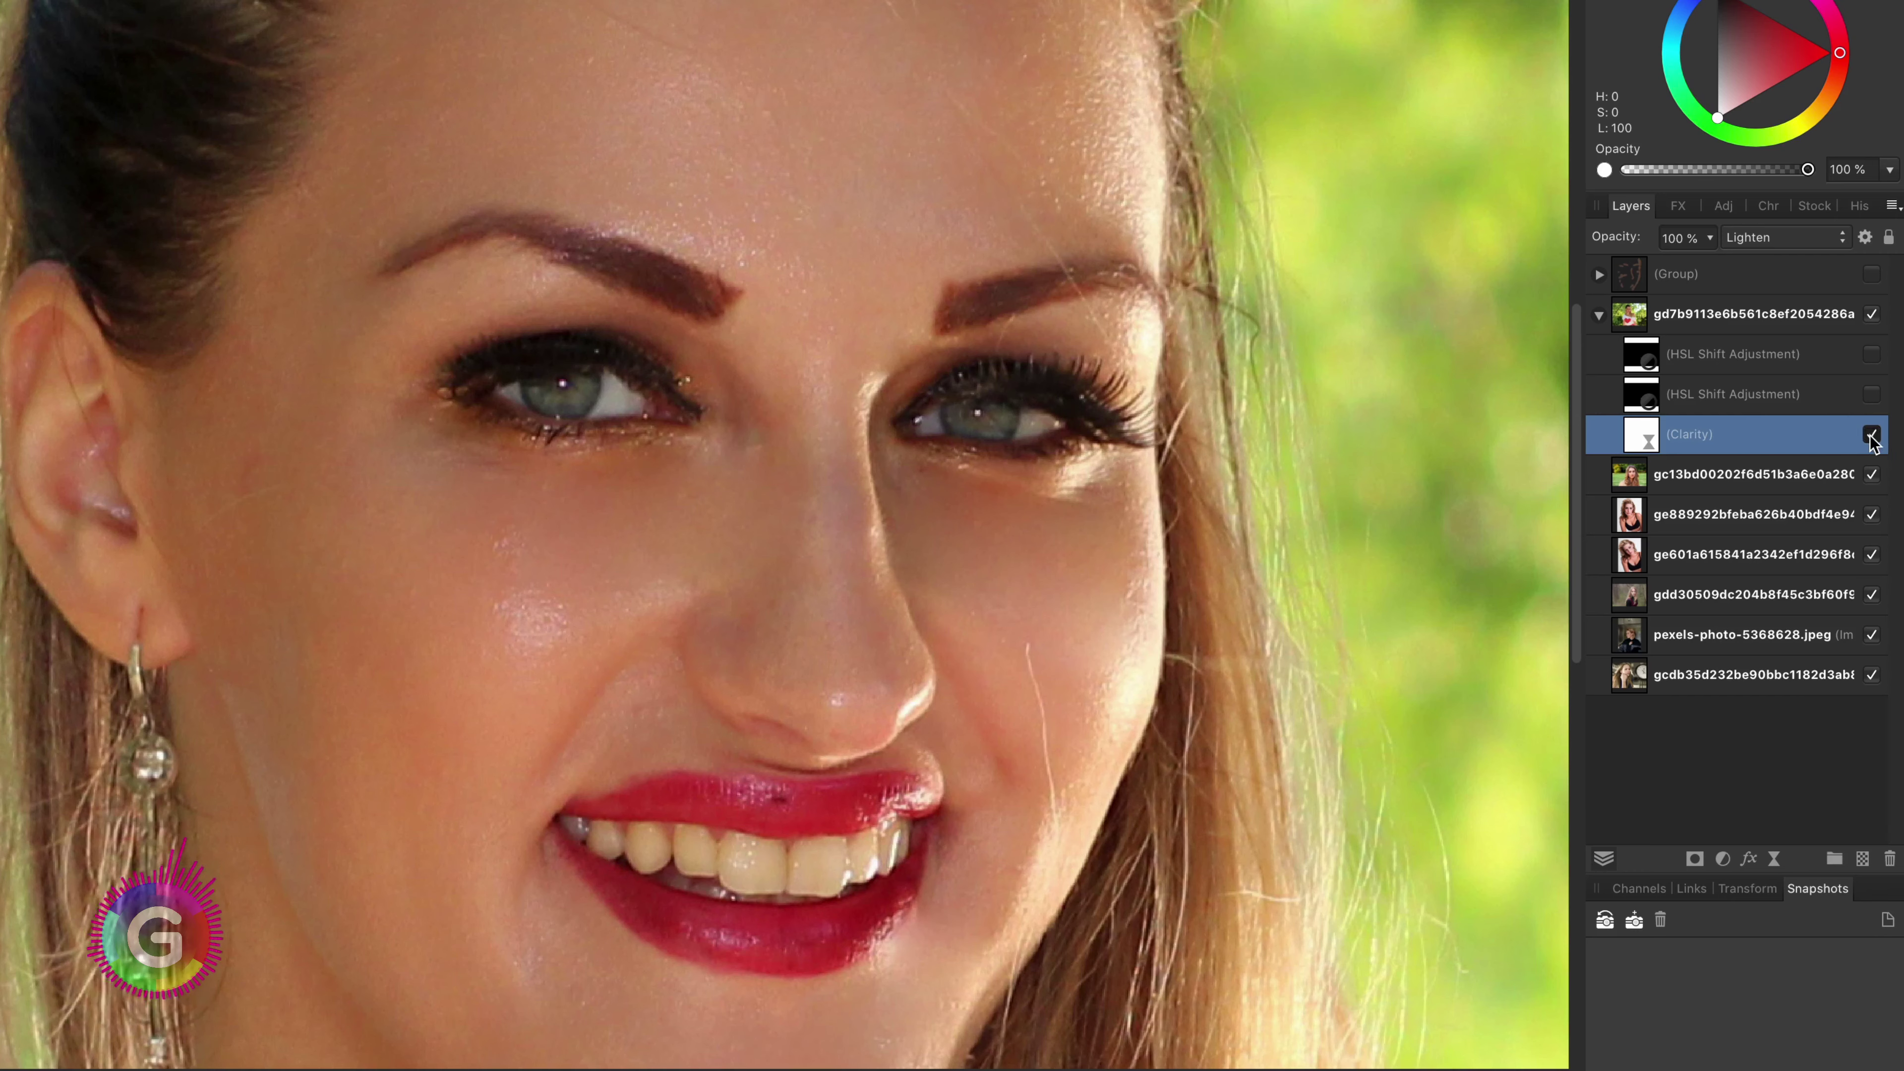
pyautogui.click(1872, 435)
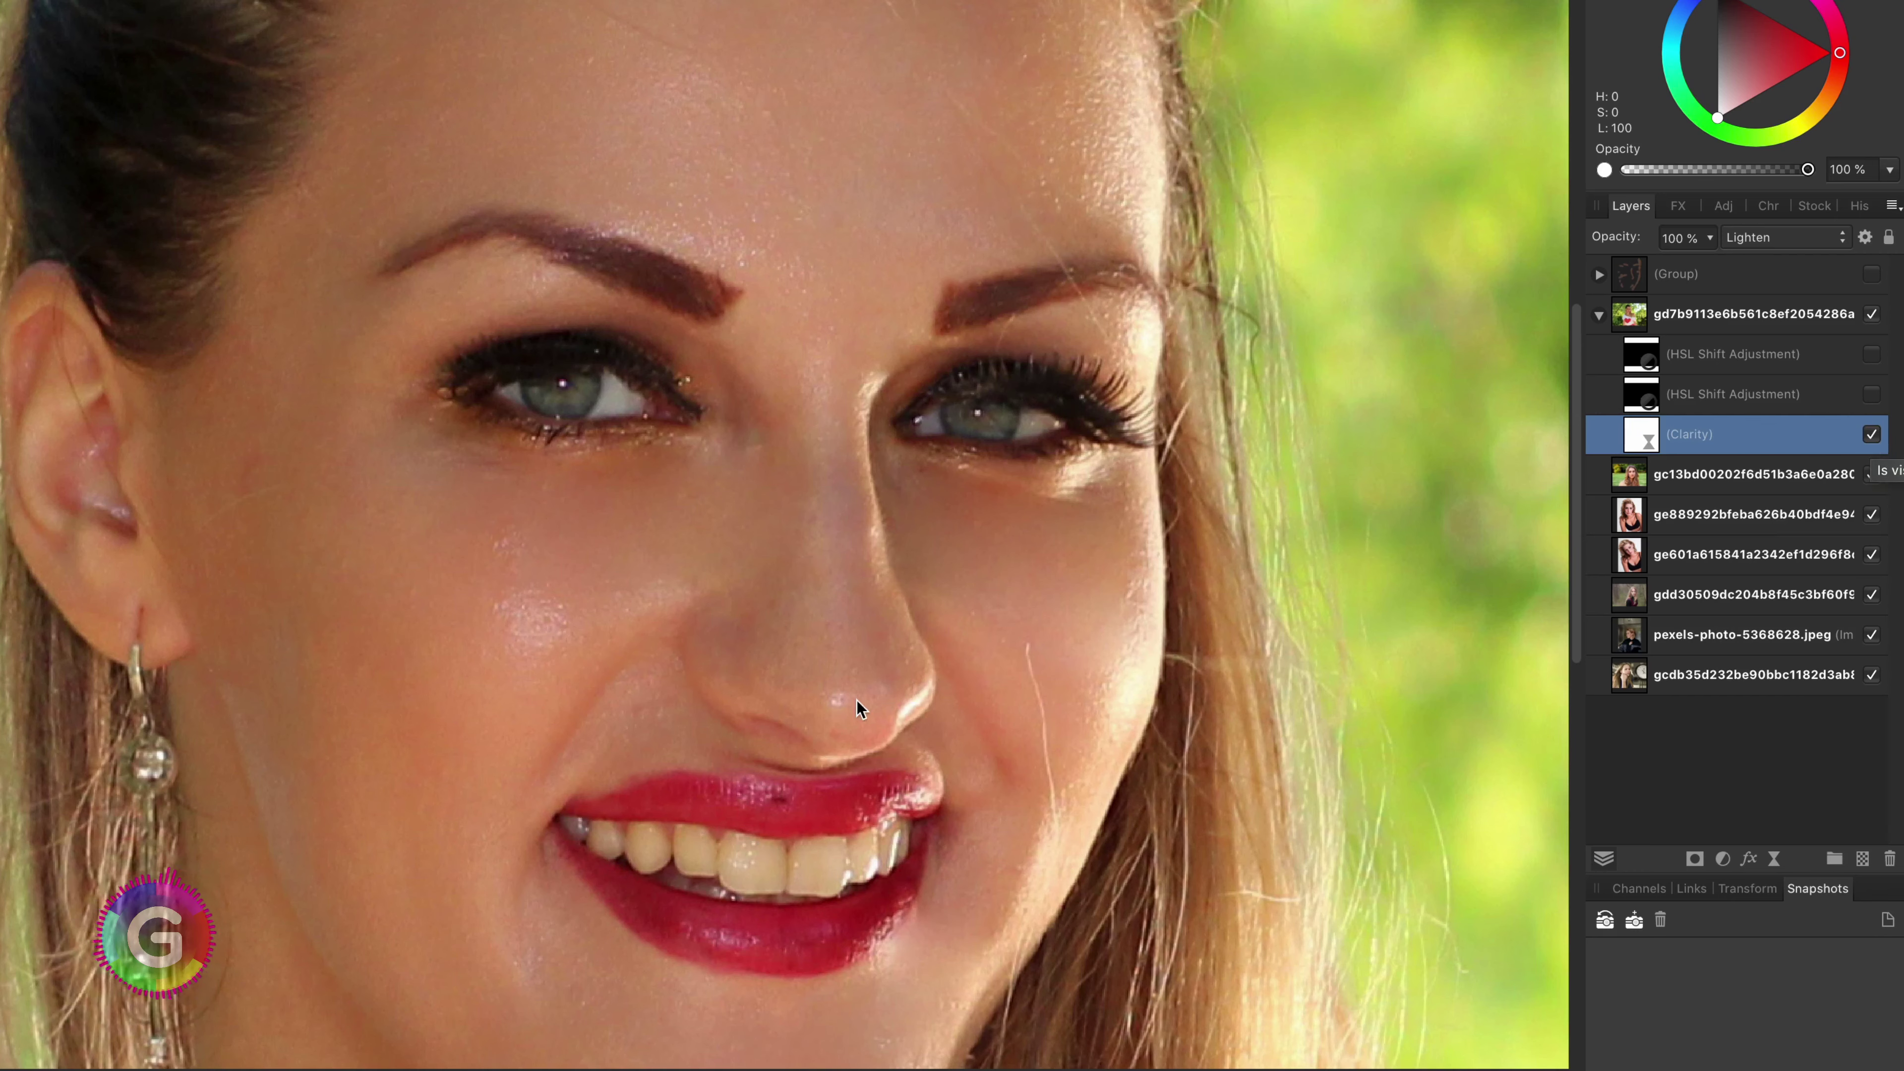
pyautogui.click(1722, 859)
# - Add an HSL Shift adjustment picked from the yellowish teeth, with Luminosity Shift at 43%
pyautogui.click(1739, 893)
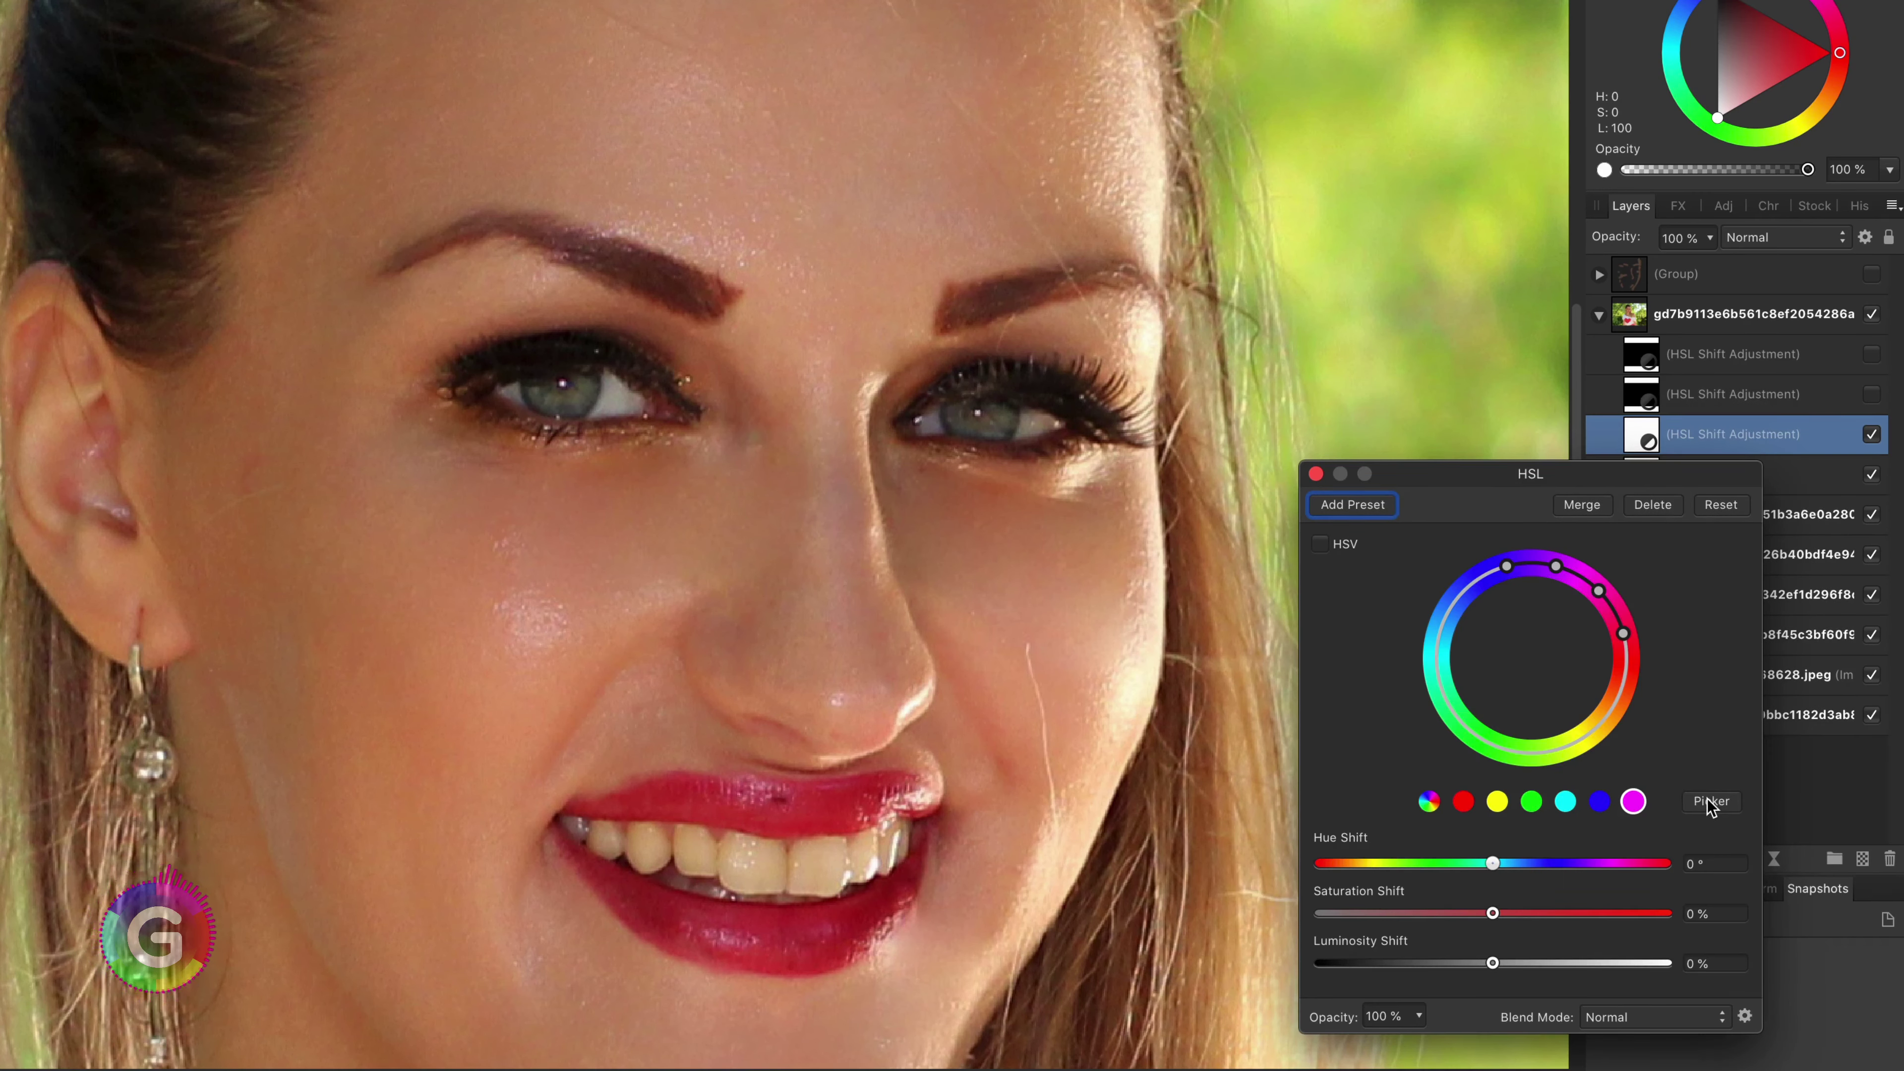
pyautogui.click(1709, 802)
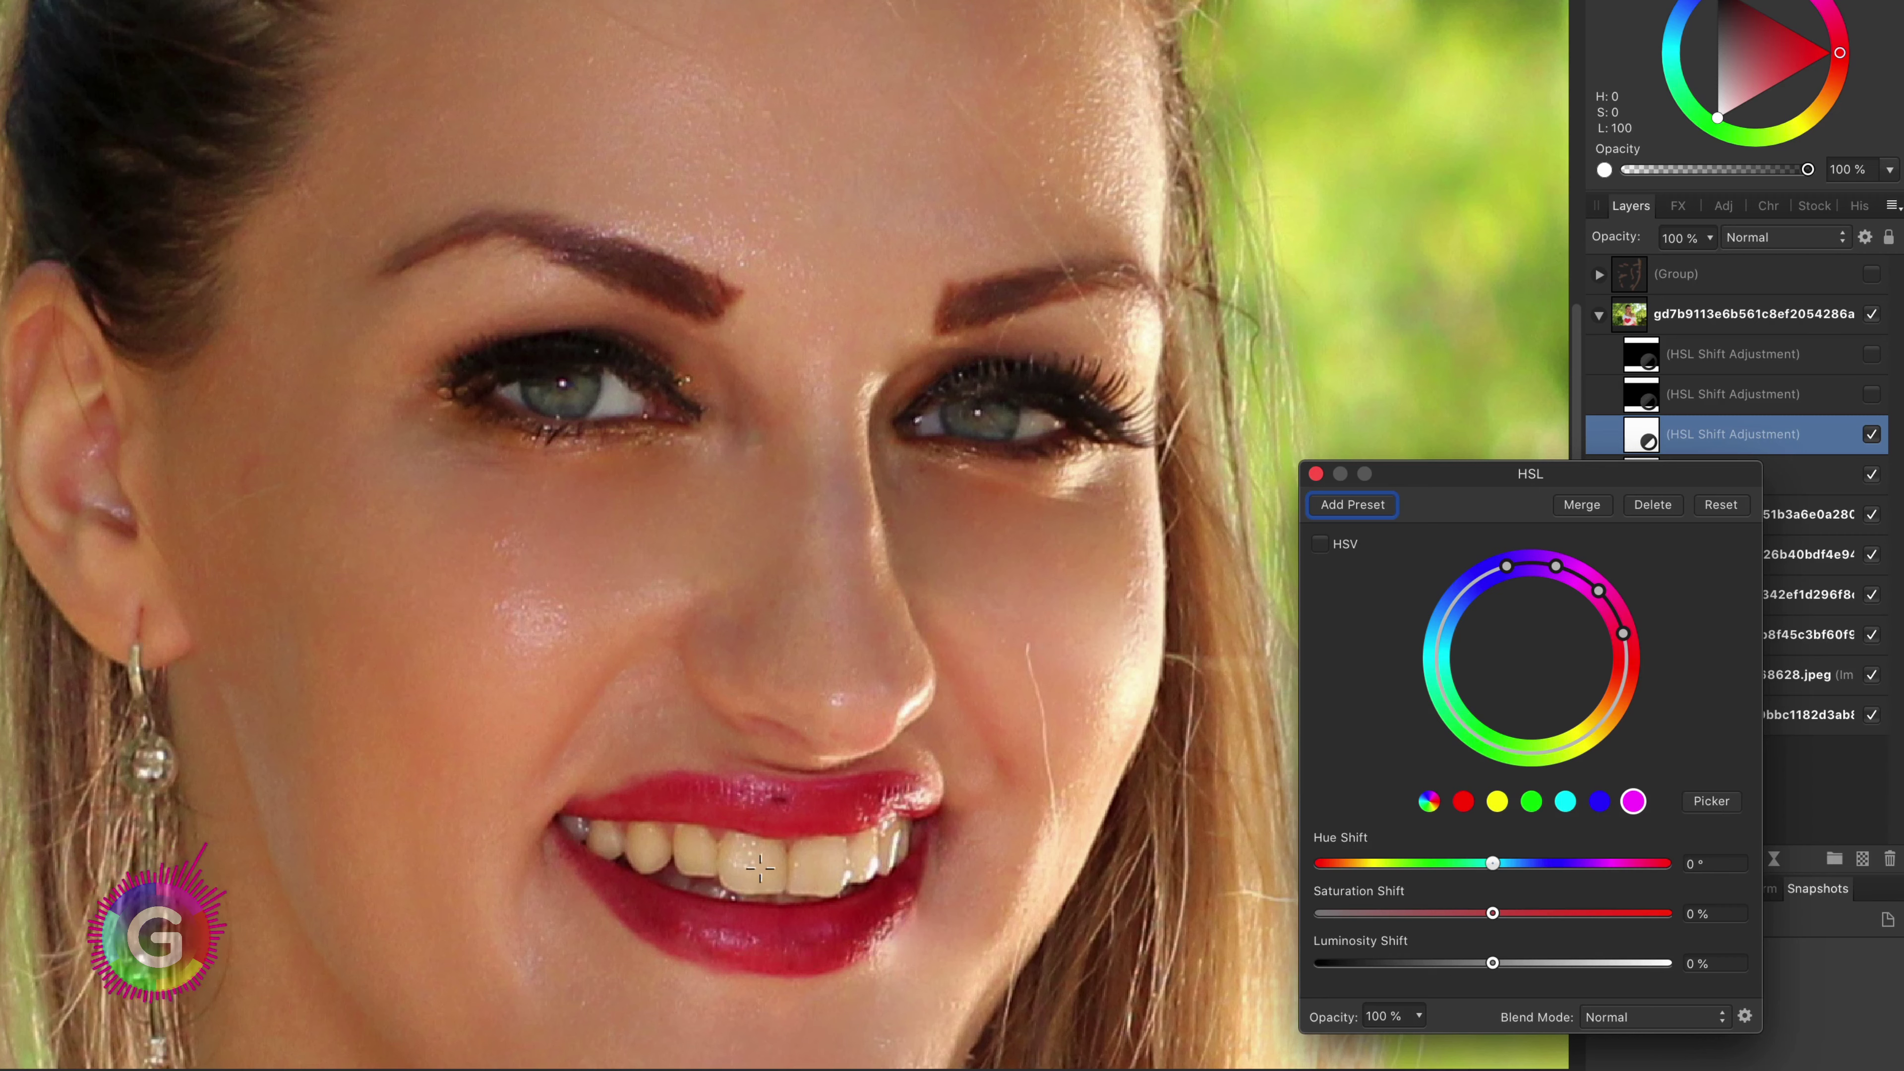
pyautogui.click(708, 853)
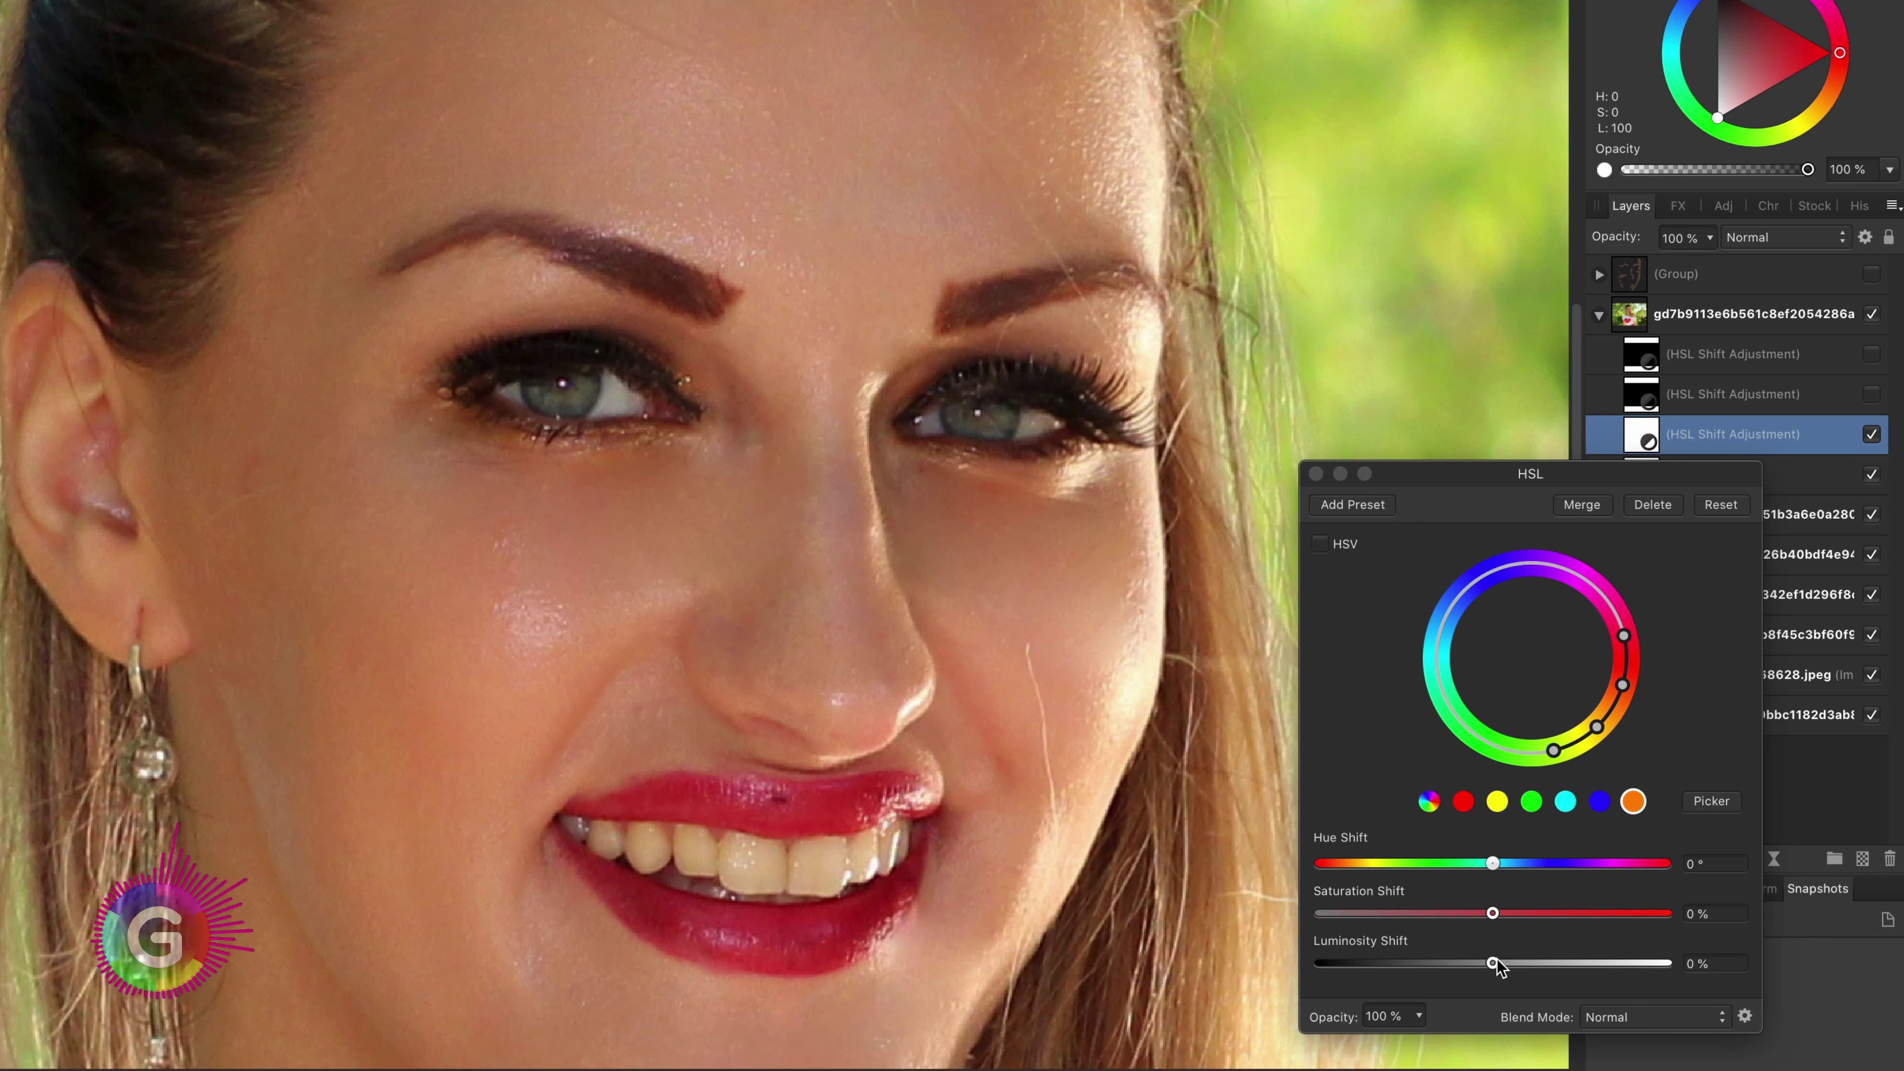
pyautogui.moveTo(1493, 963); pyautogui.dragTo(1570, 964)
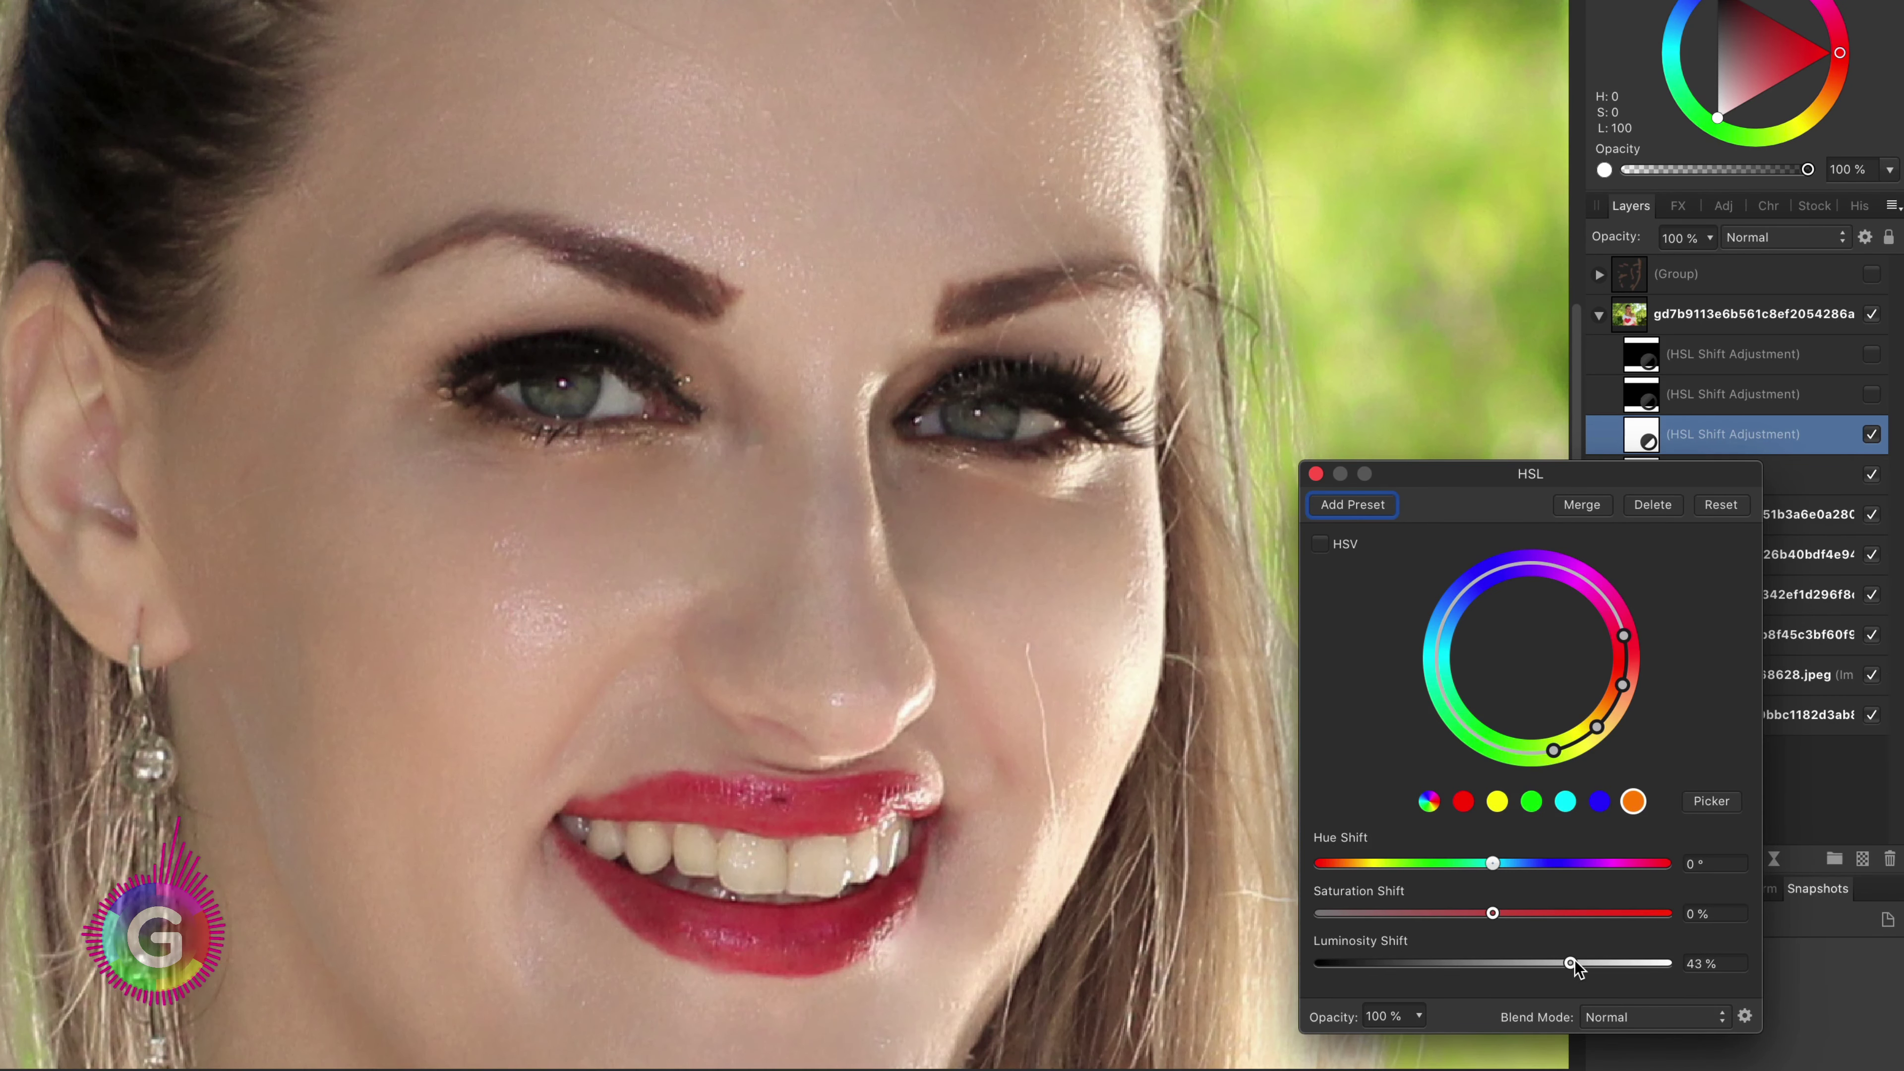
pyautogui.click(1316, 473)
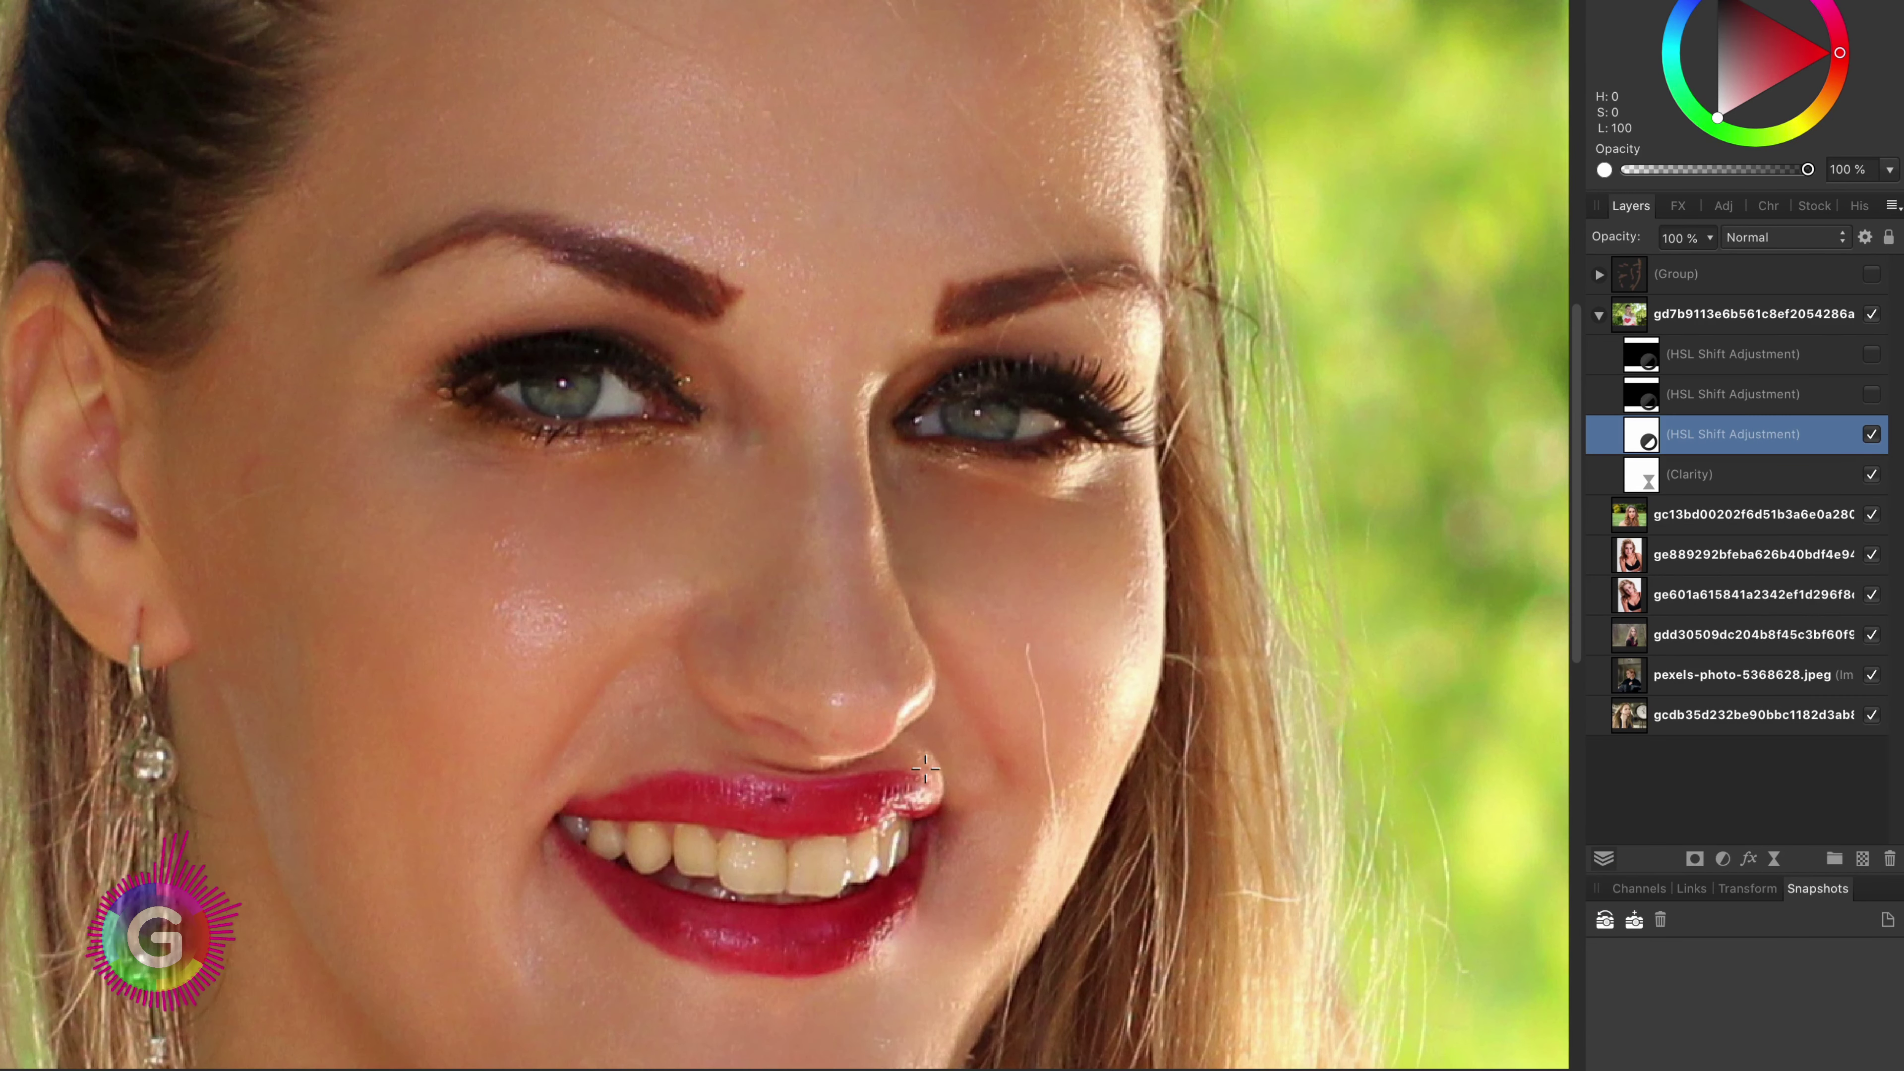
# - Invert the HSL adjustment's mask and paint white over the teeth to restore the whitening
pyautogui.click(925, 770)
pyautogui.hotkey('ctrl', 'i')
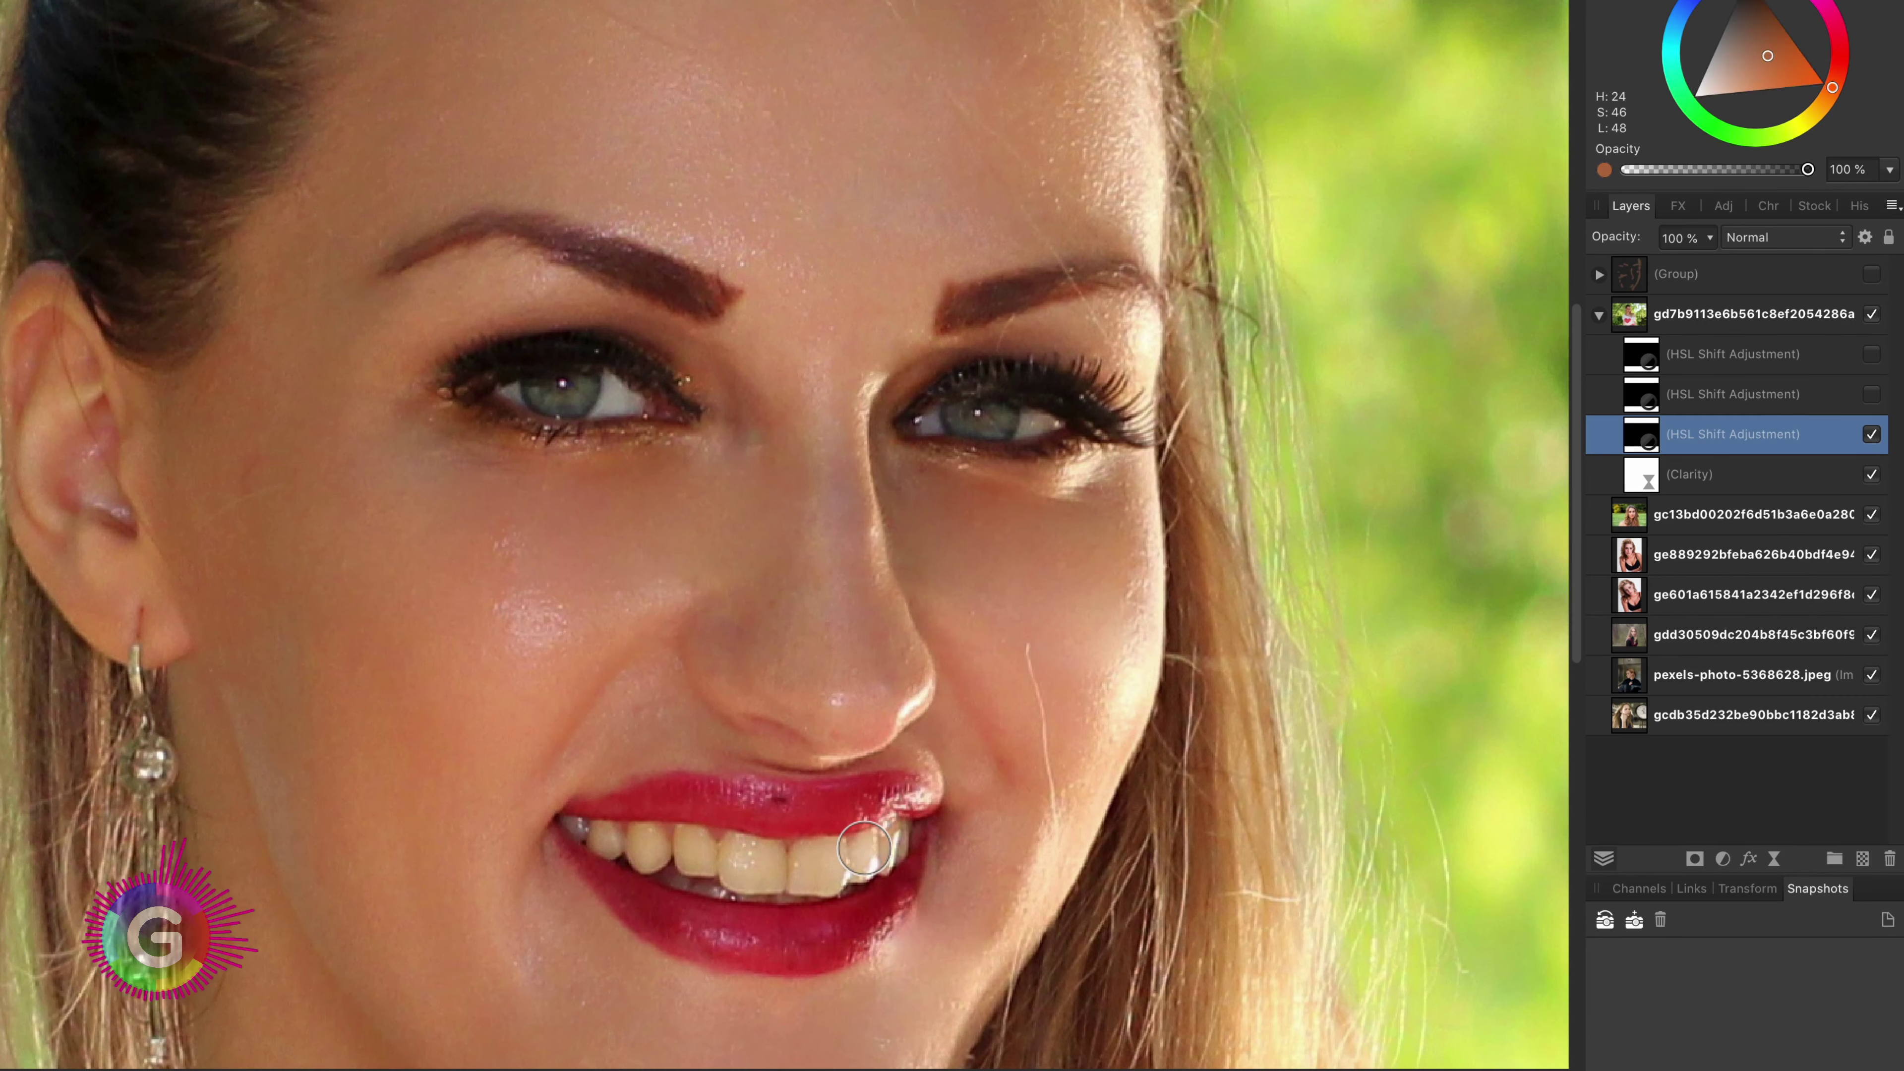
pyautogui.press('d')
pyautogui.press('x')
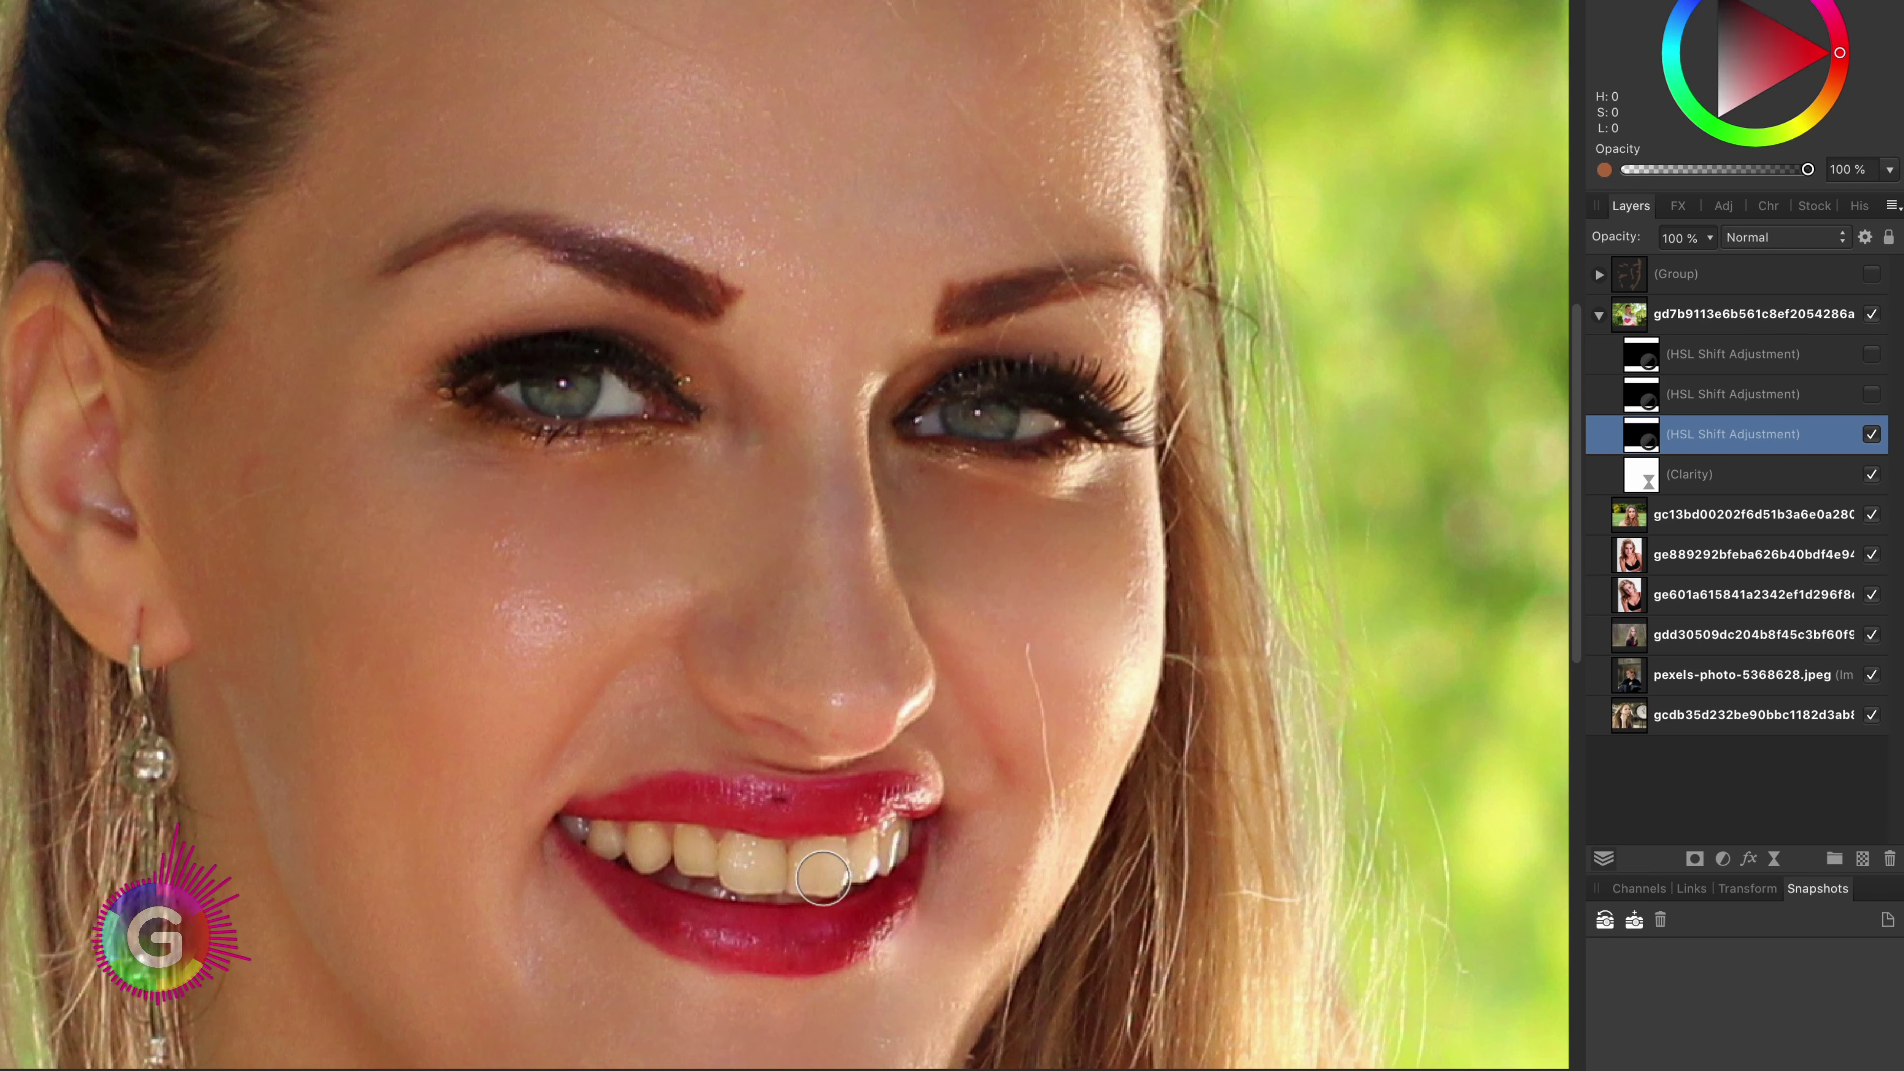
pyautogui.moveTo(808, 871)
pyautogui.mouseDown()
pyautogui.moveTo(625, 843)
pyautogui.moveTo(900, 844)
pyautogui.mouseUp()
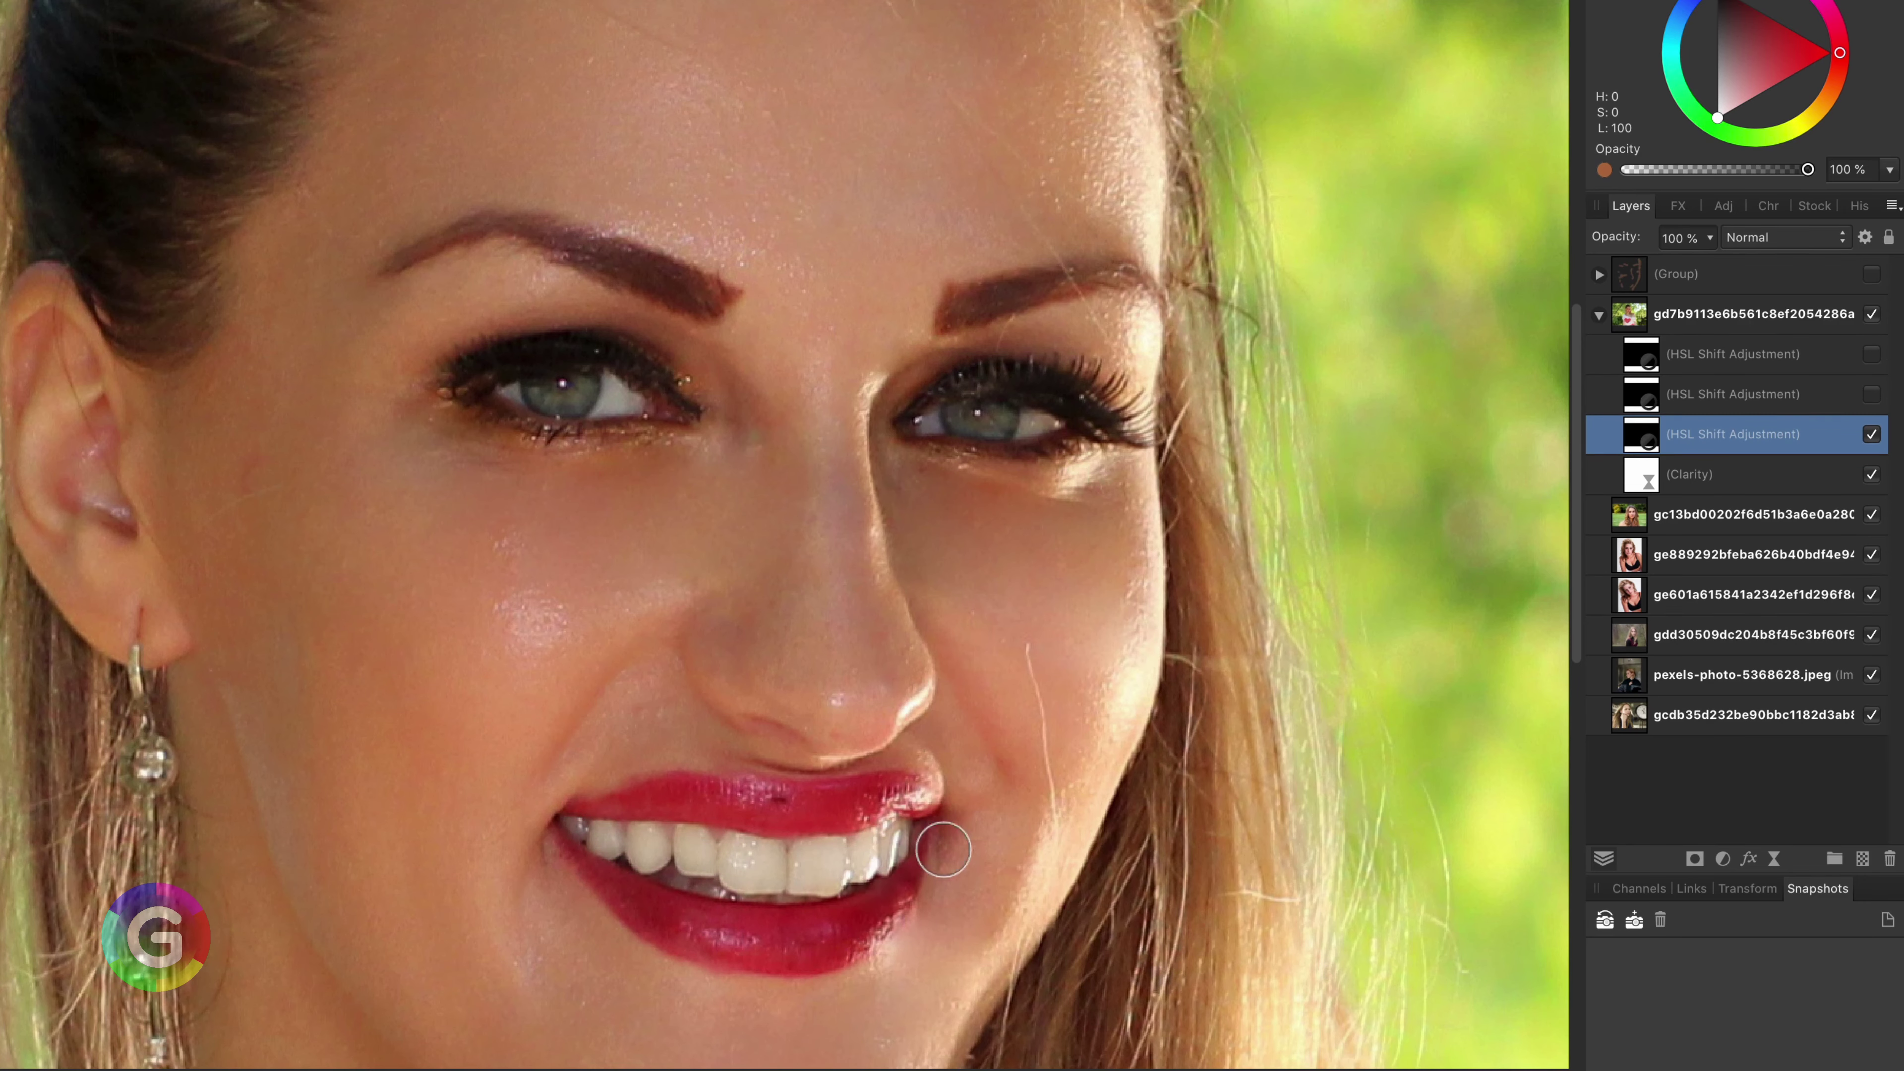
# - Shrink the brush and switch the paint colour to black, then mid grey, for refining the mask
pyautogui.scroll(5, 741, 861)
pyautogui.press('[')
pyautogui.press('[')
pyautogui.press('[')
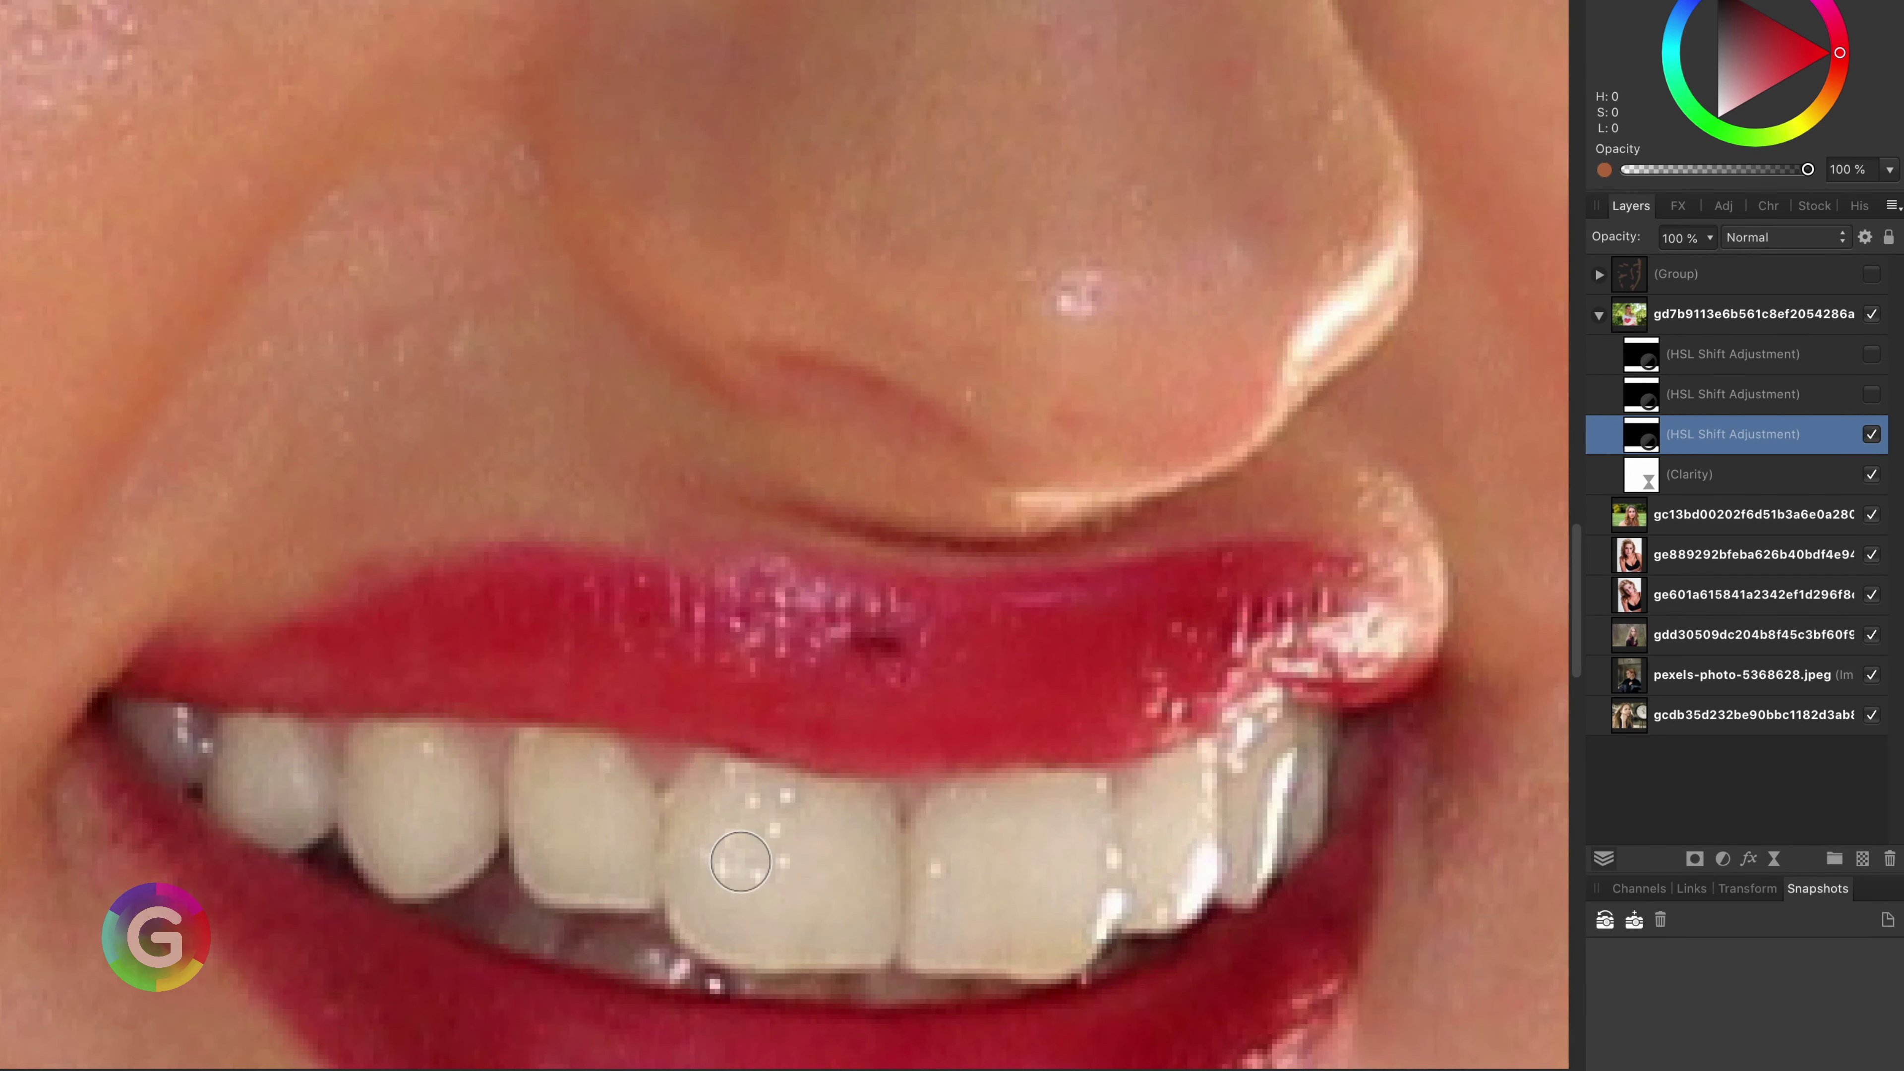
pyautogui.press('x')
pyautogui.press('Tab')
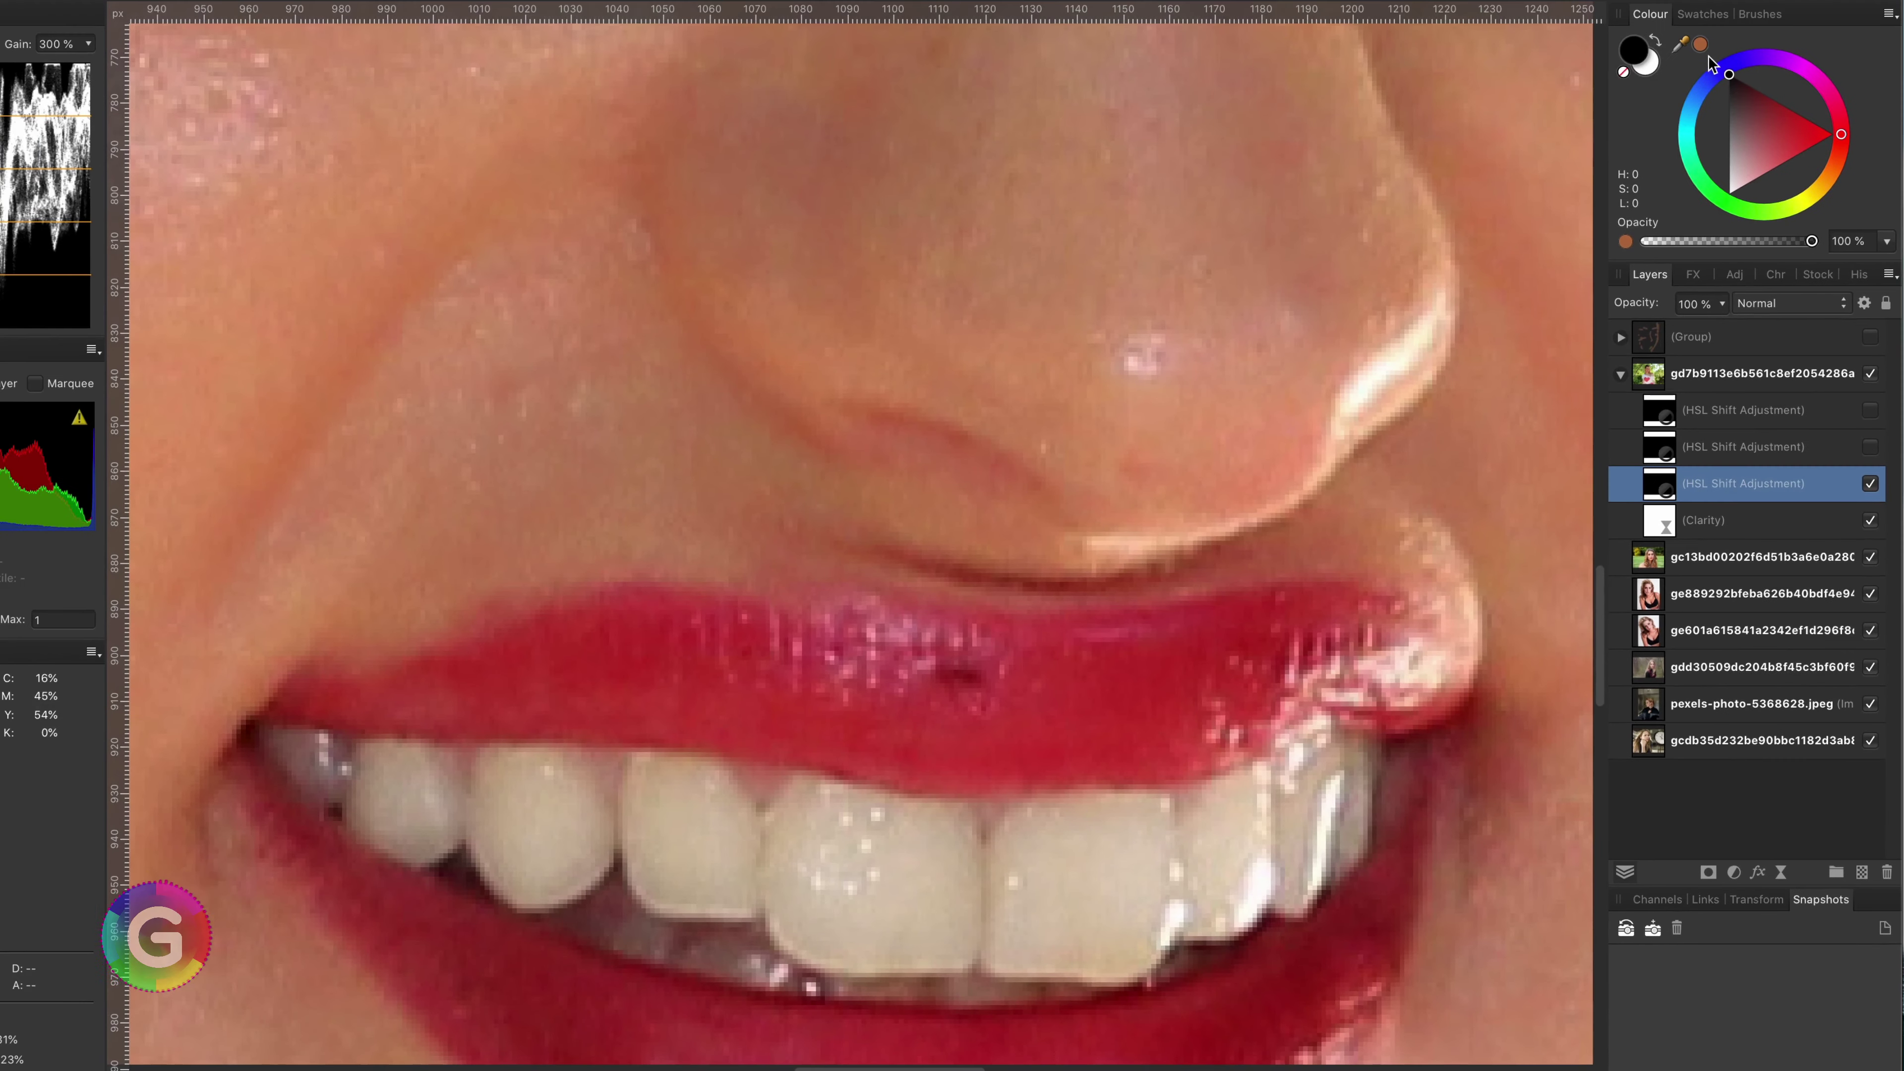
pyautogui.click(1730, 139)
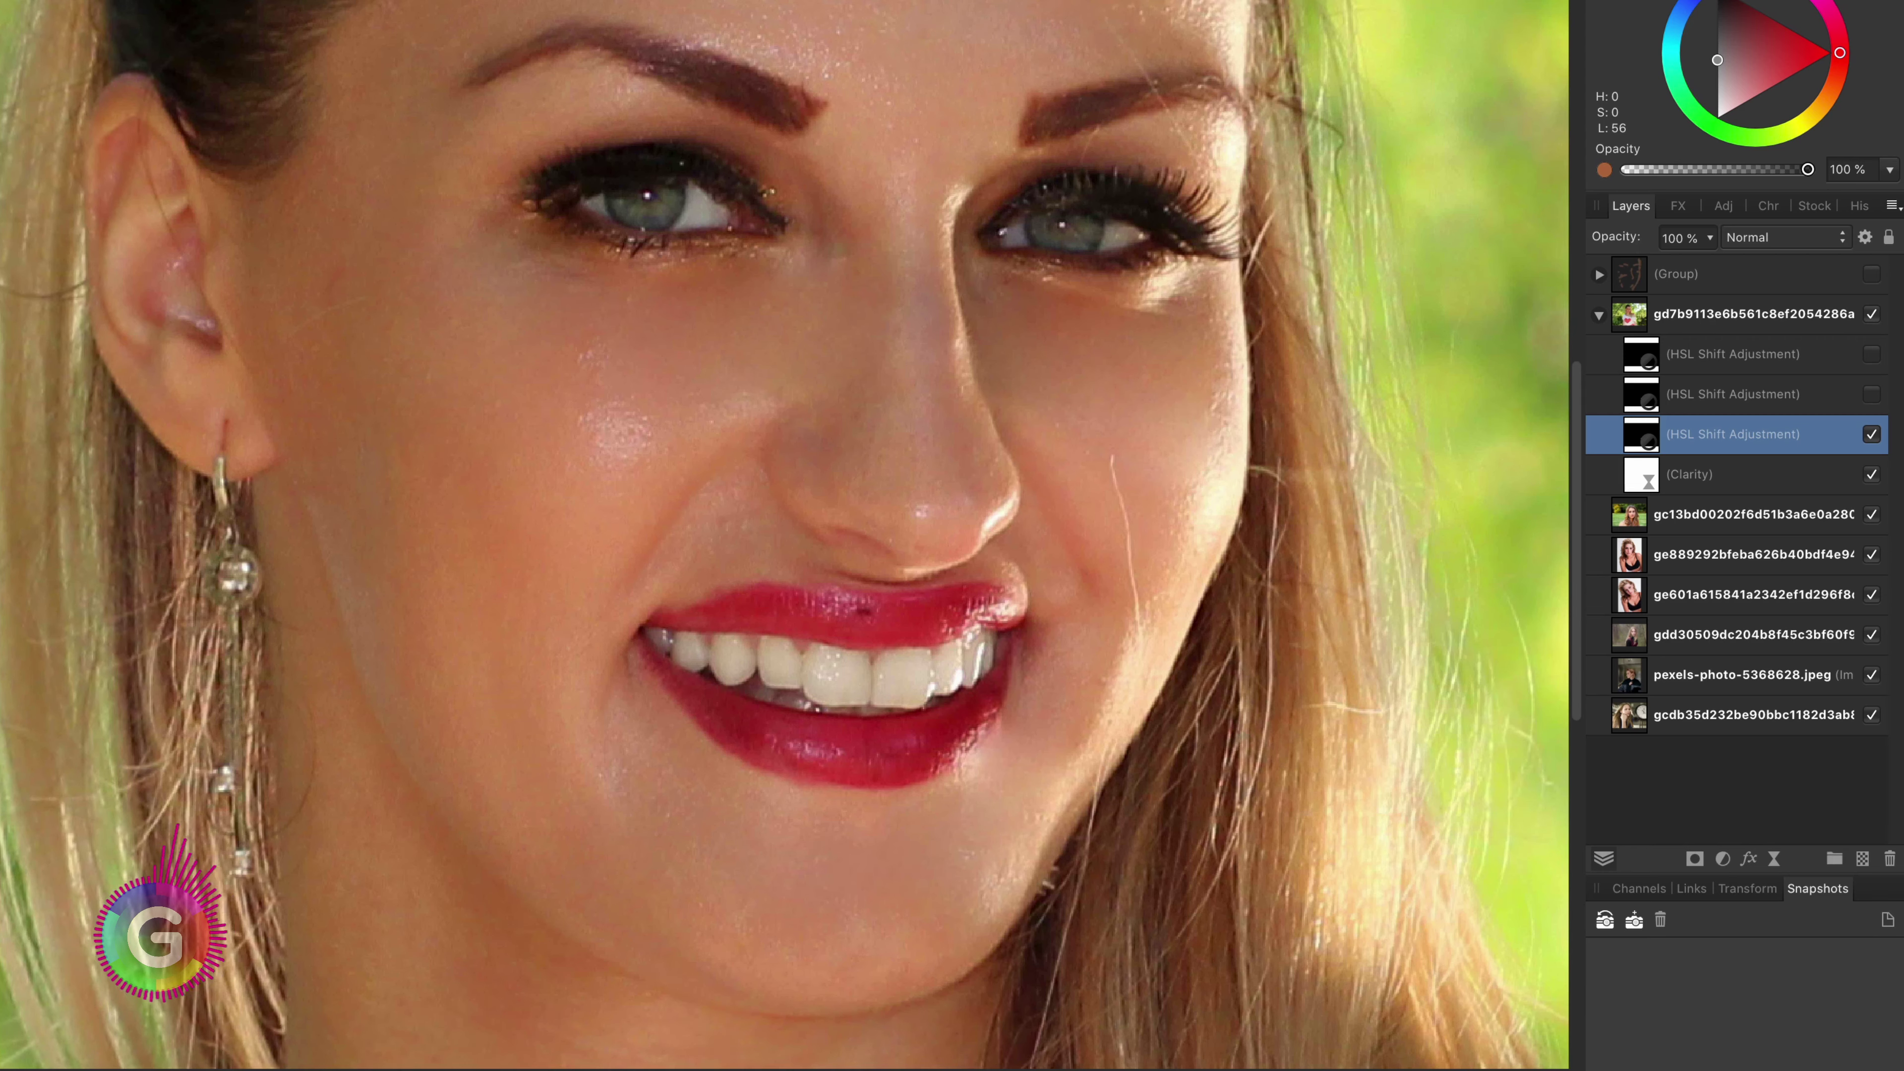
# - Compare the teeth whitening on and off, then duplicate the HSL Shift layer and hide the copy
pyautogui.click(1873, 435)
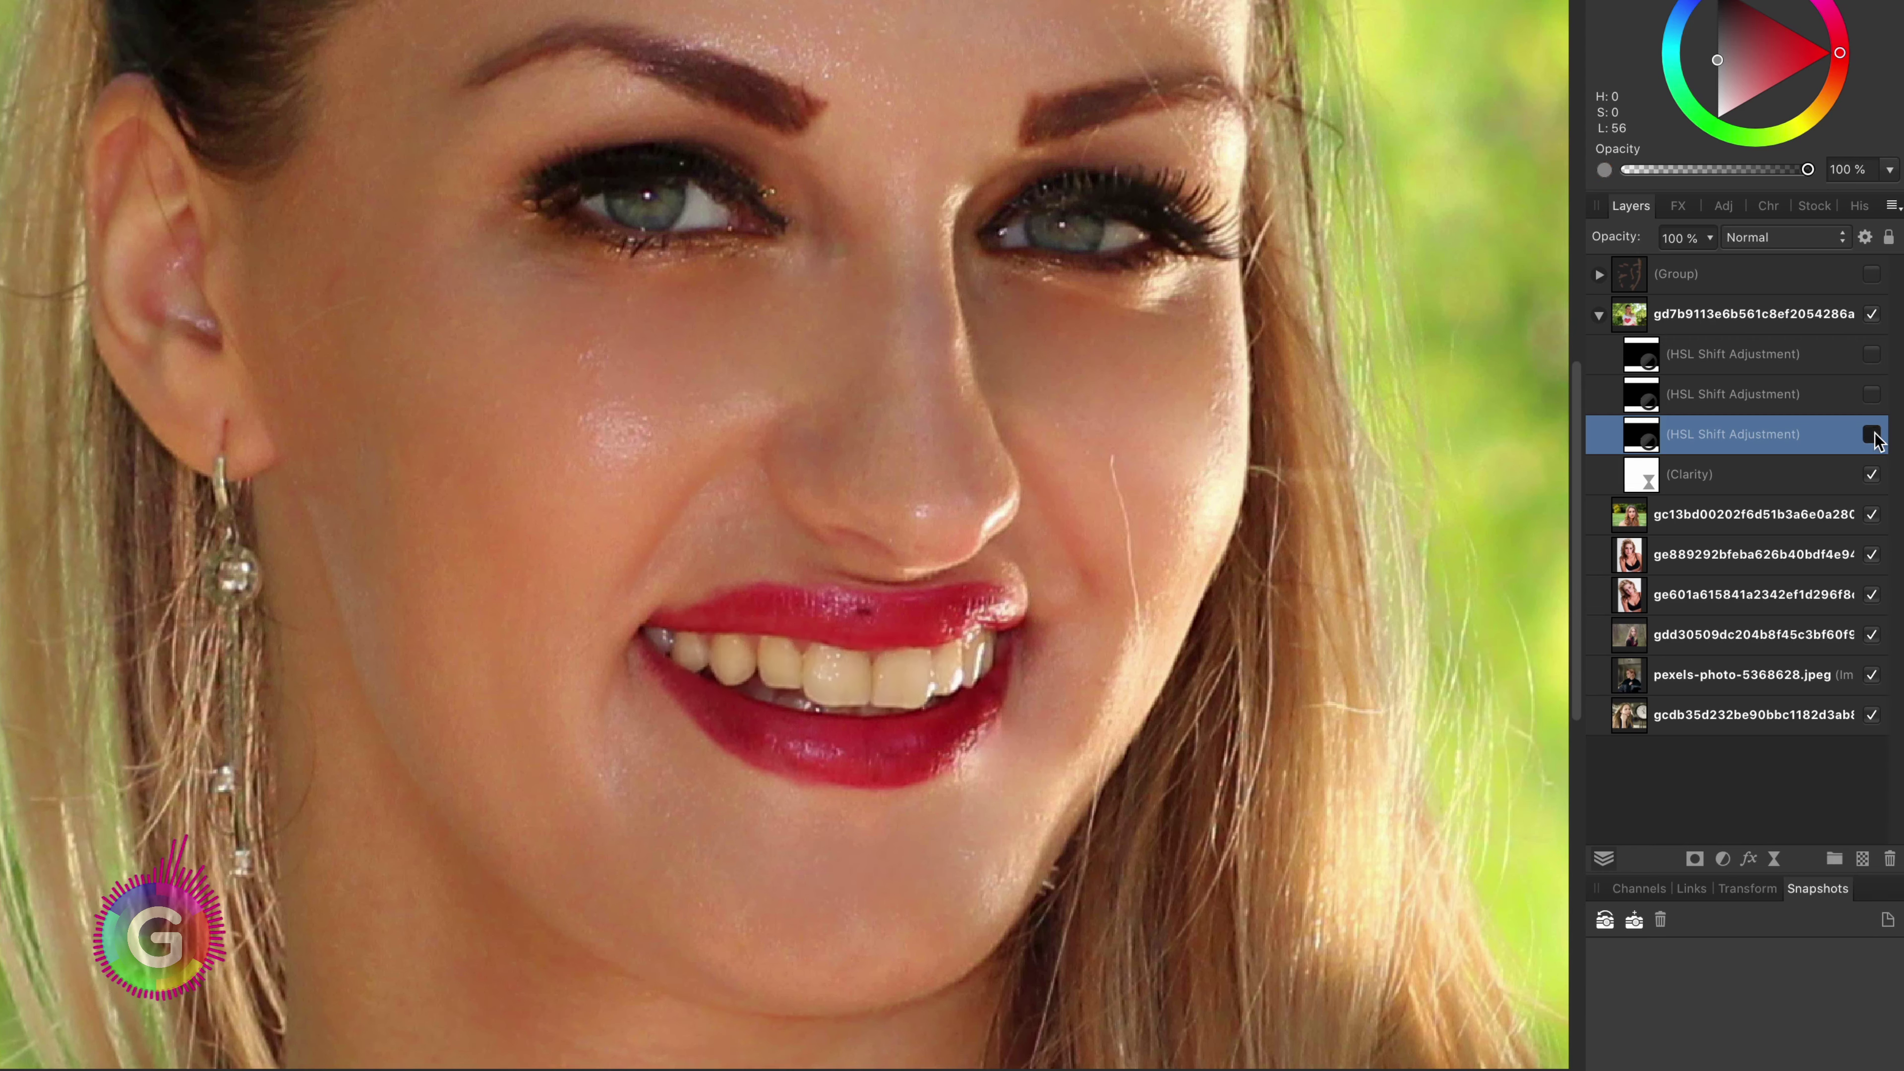
pyautogui.click(1872, 434)
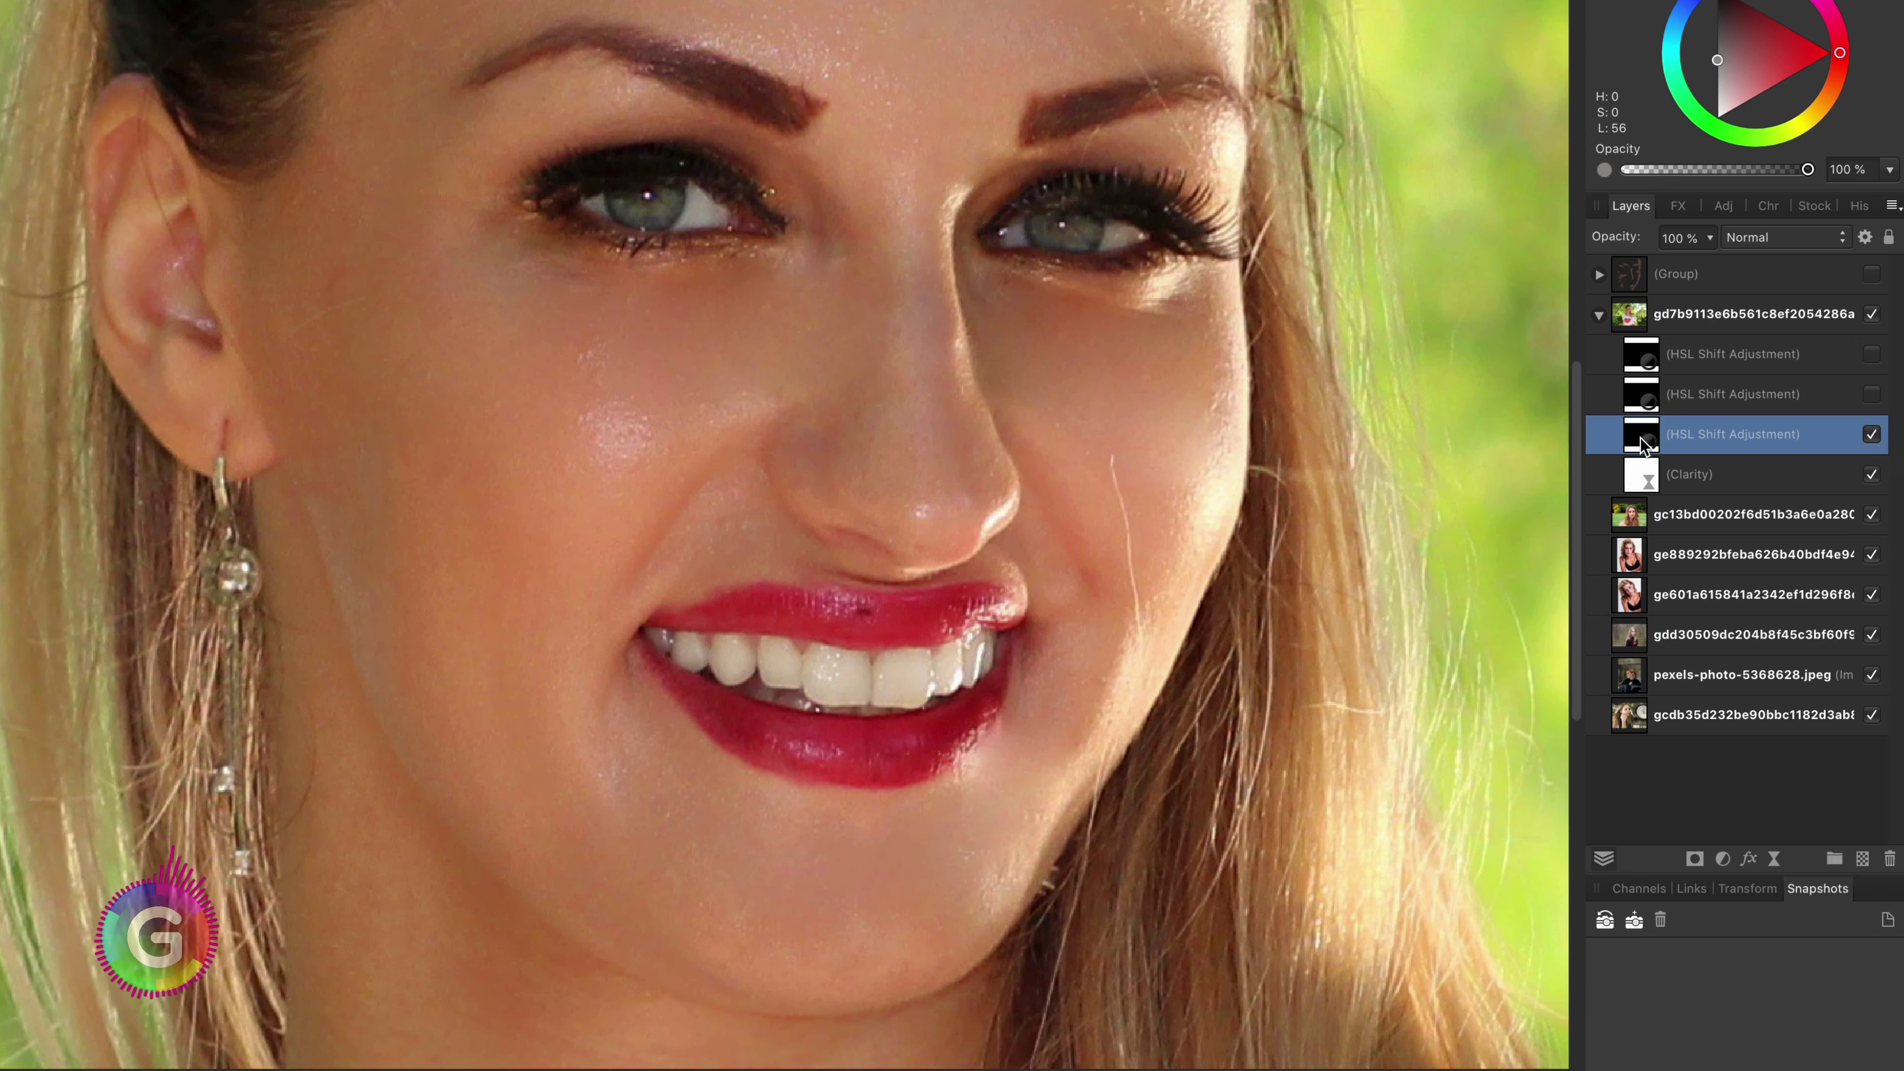
pyautogui.hotkey('ctrl', 'j')
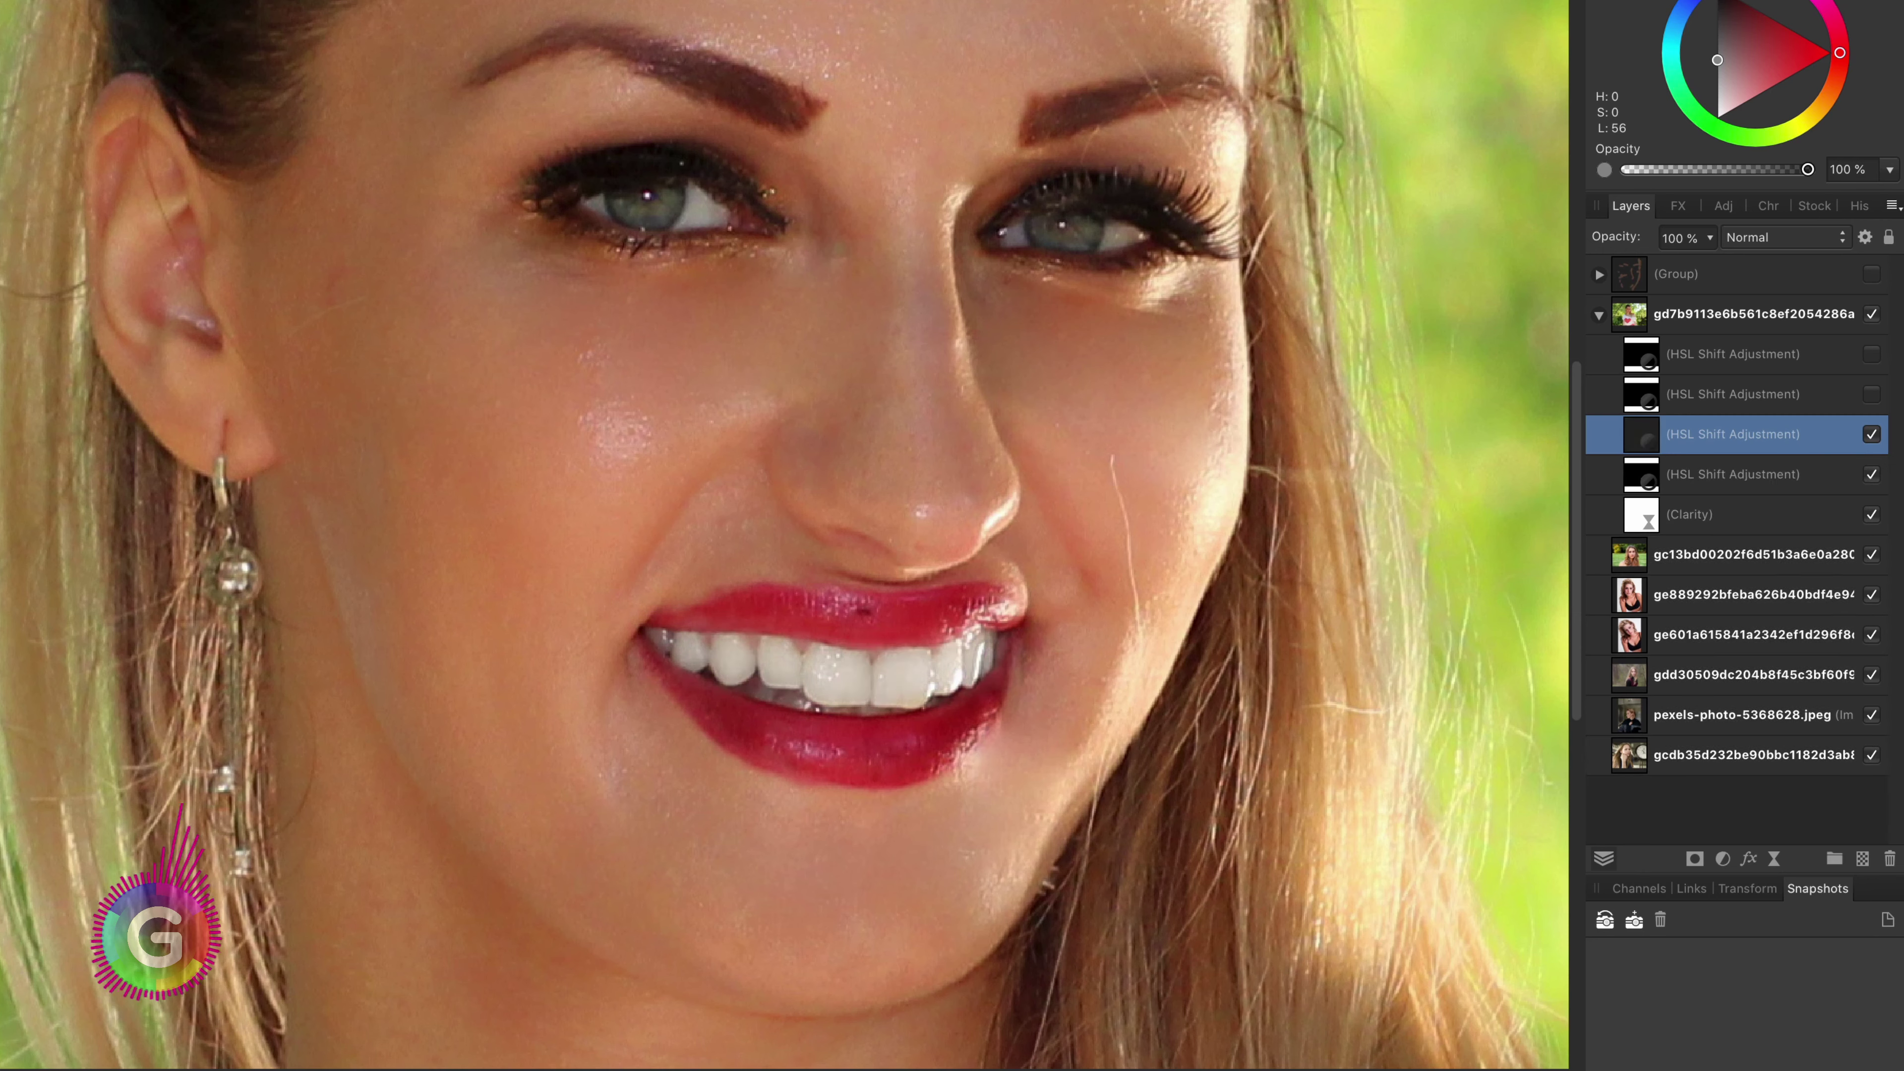
pyautogui.click(1872, 474)
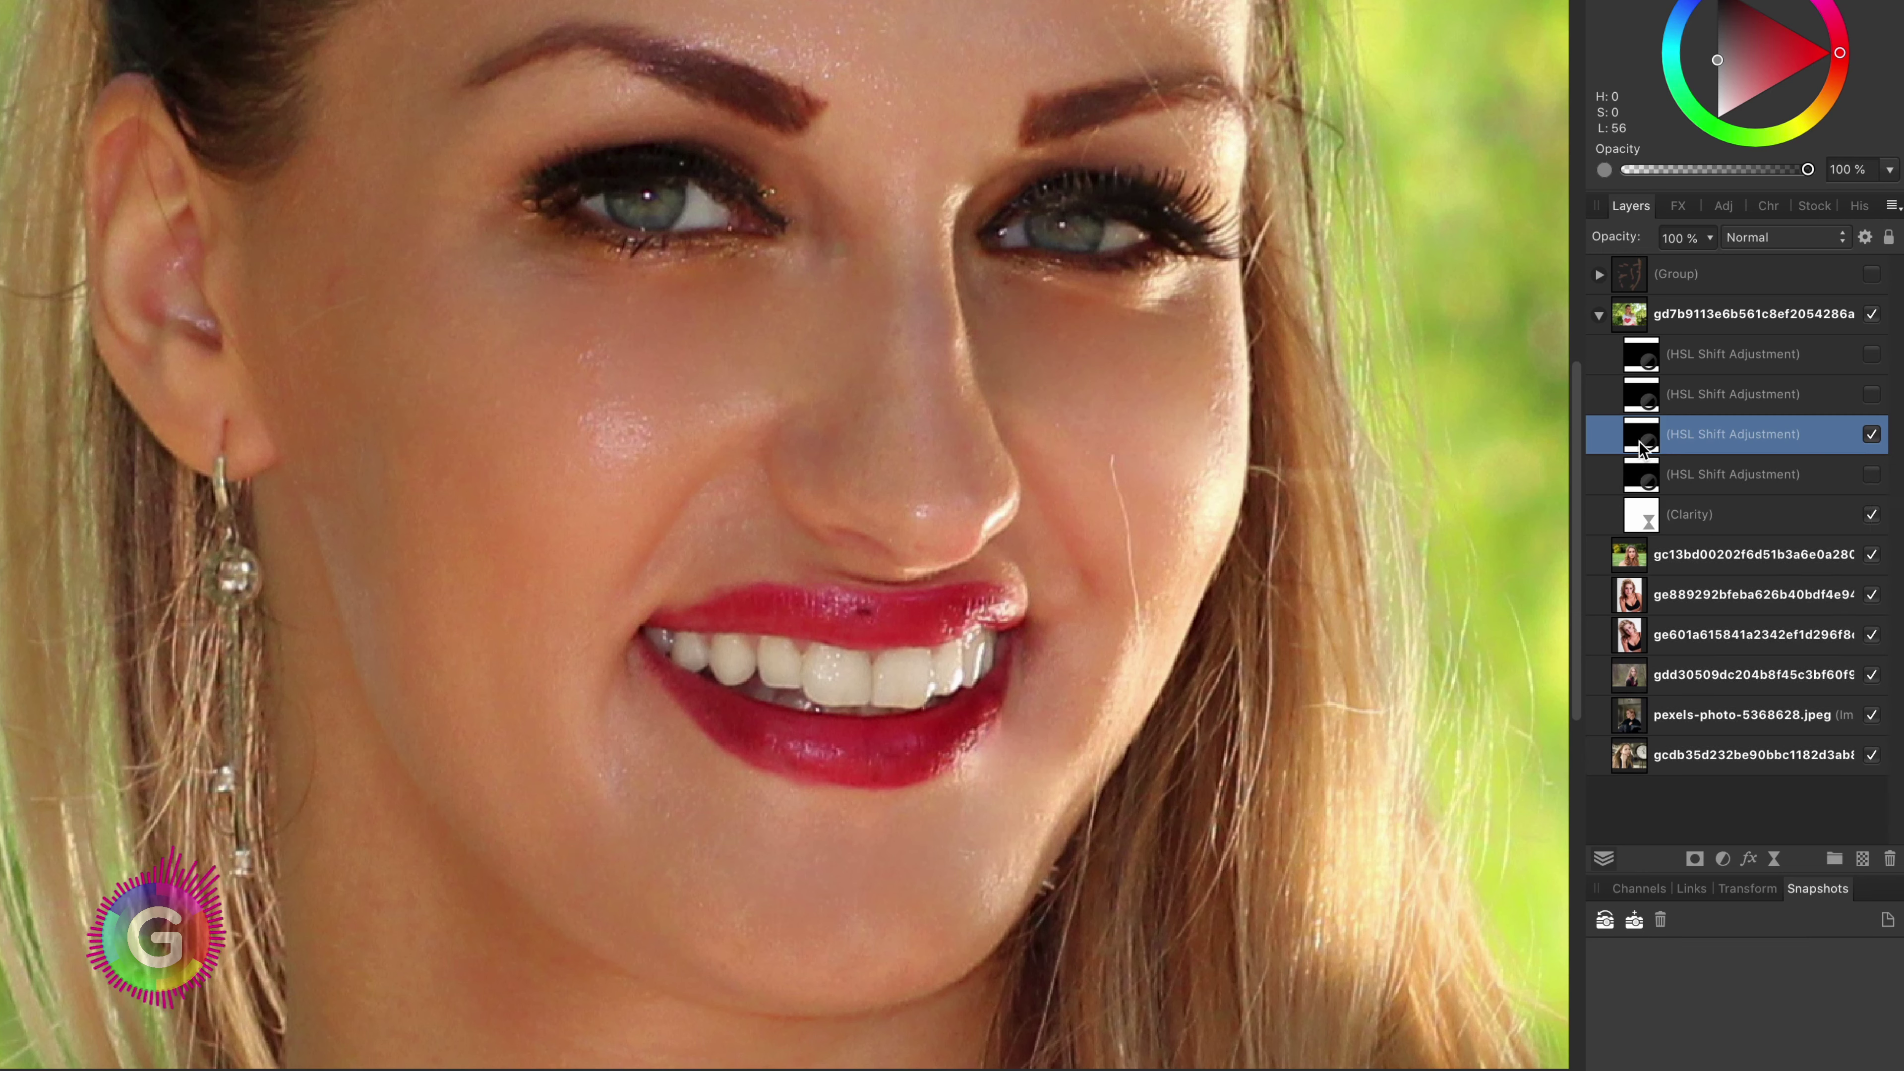